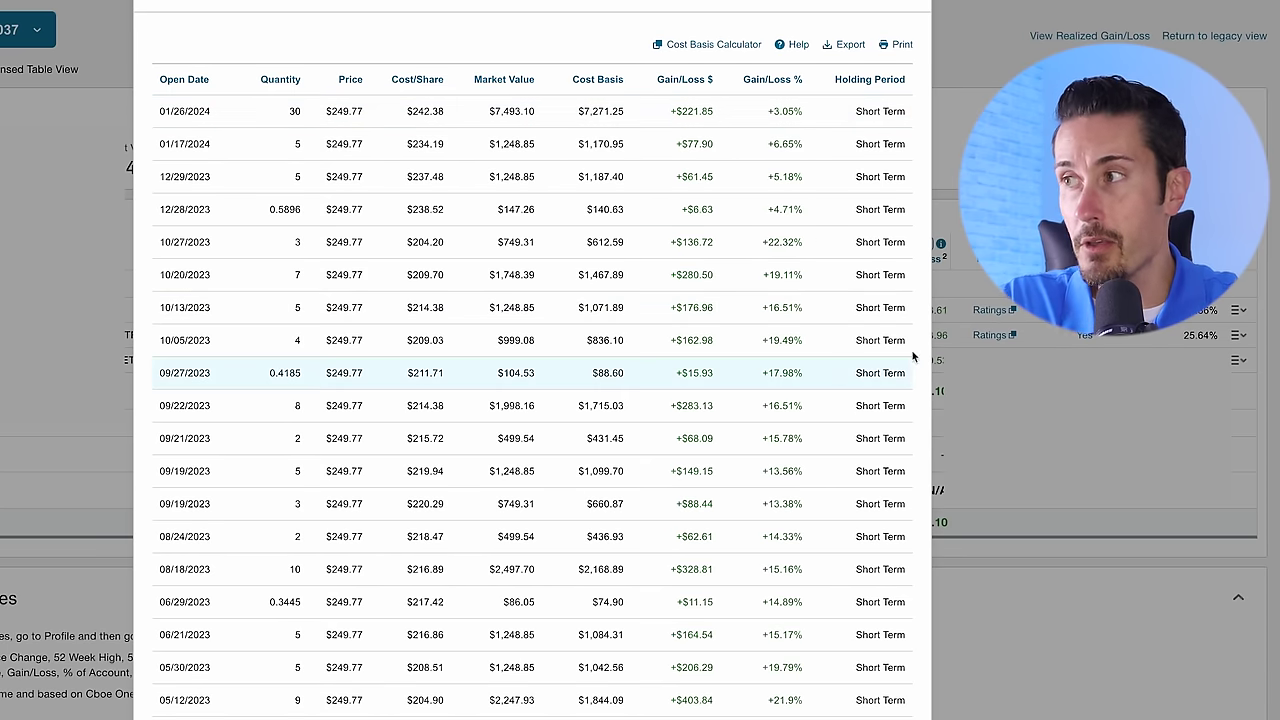
# Step: Examine the open tax lots of both holdings, comparing cost per share, gain or loss, and holding period
pyautogui.scroll(-7, 861, 465)
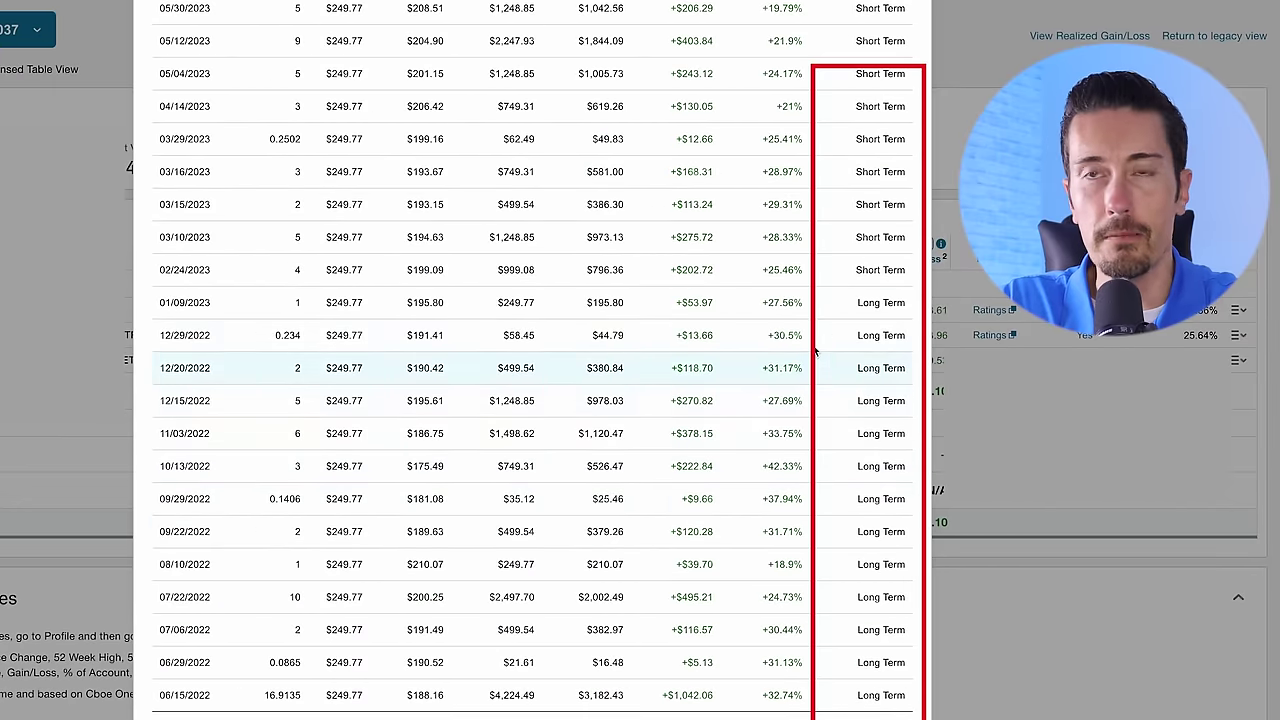
pyautogui.scroll(7, 635, 369)
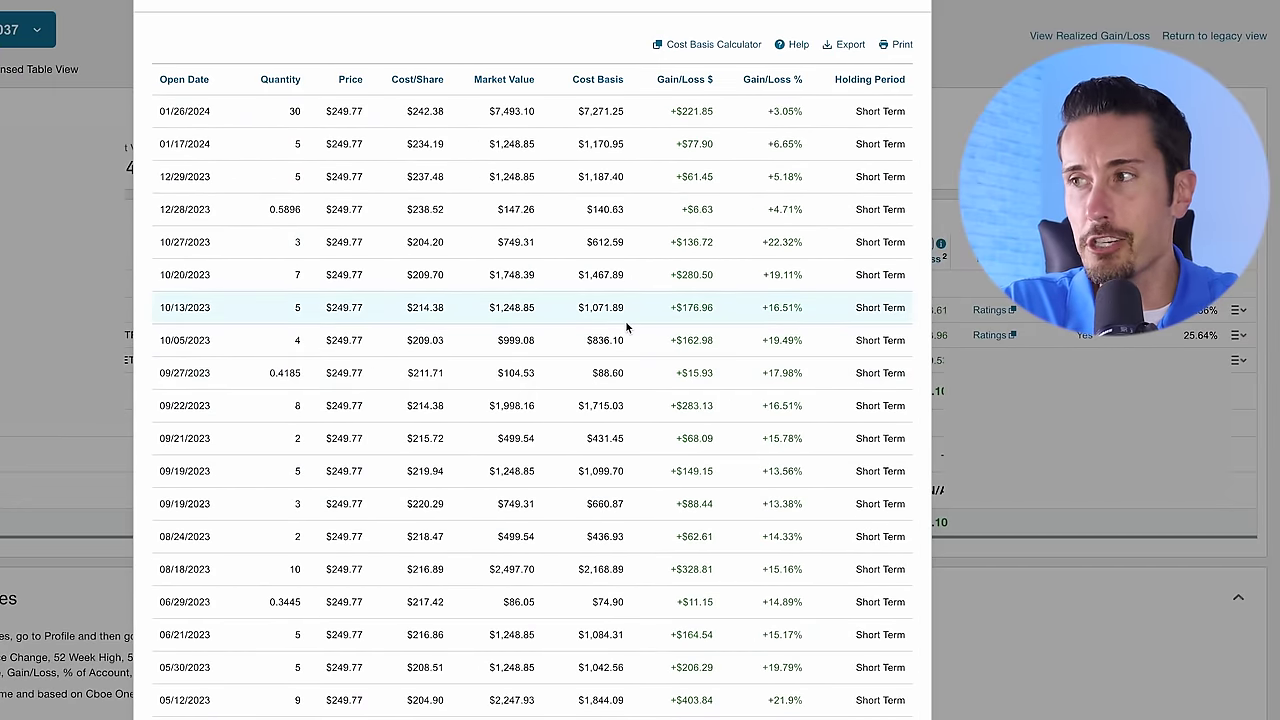
pyautogui.scroll(-3, 626, 331)
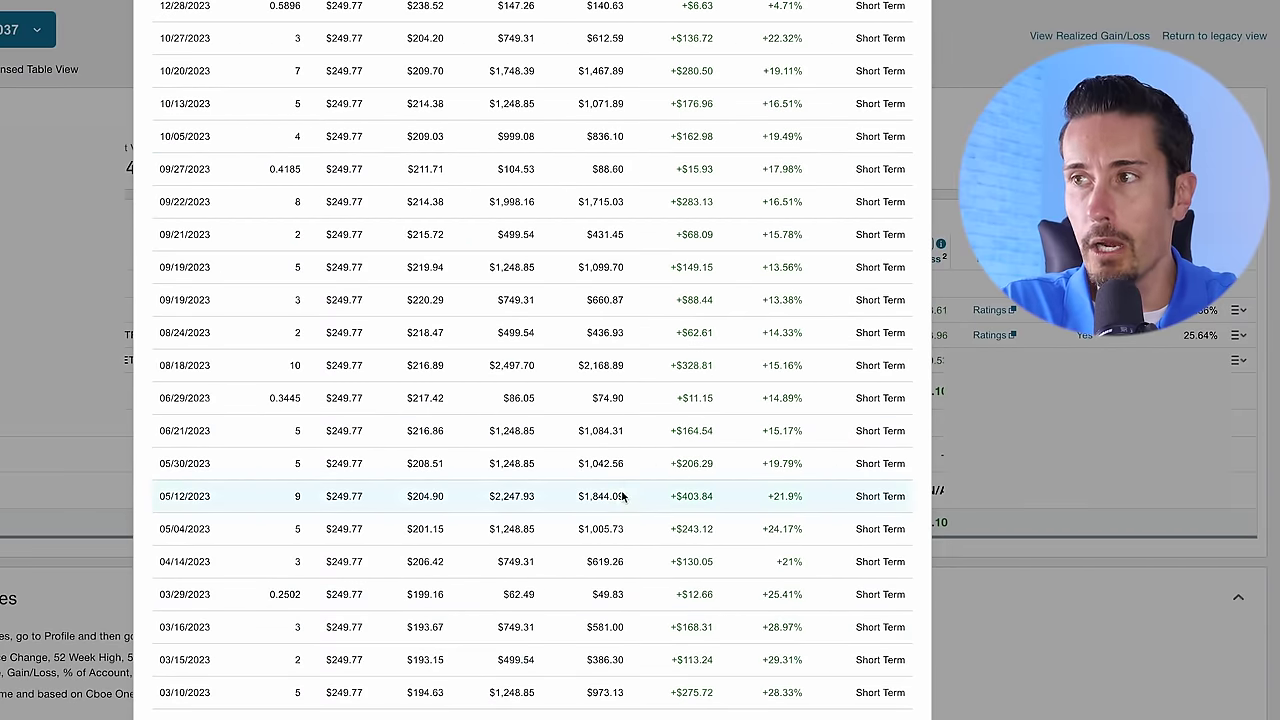
pyautogui.scroll(-10, 640, 592)
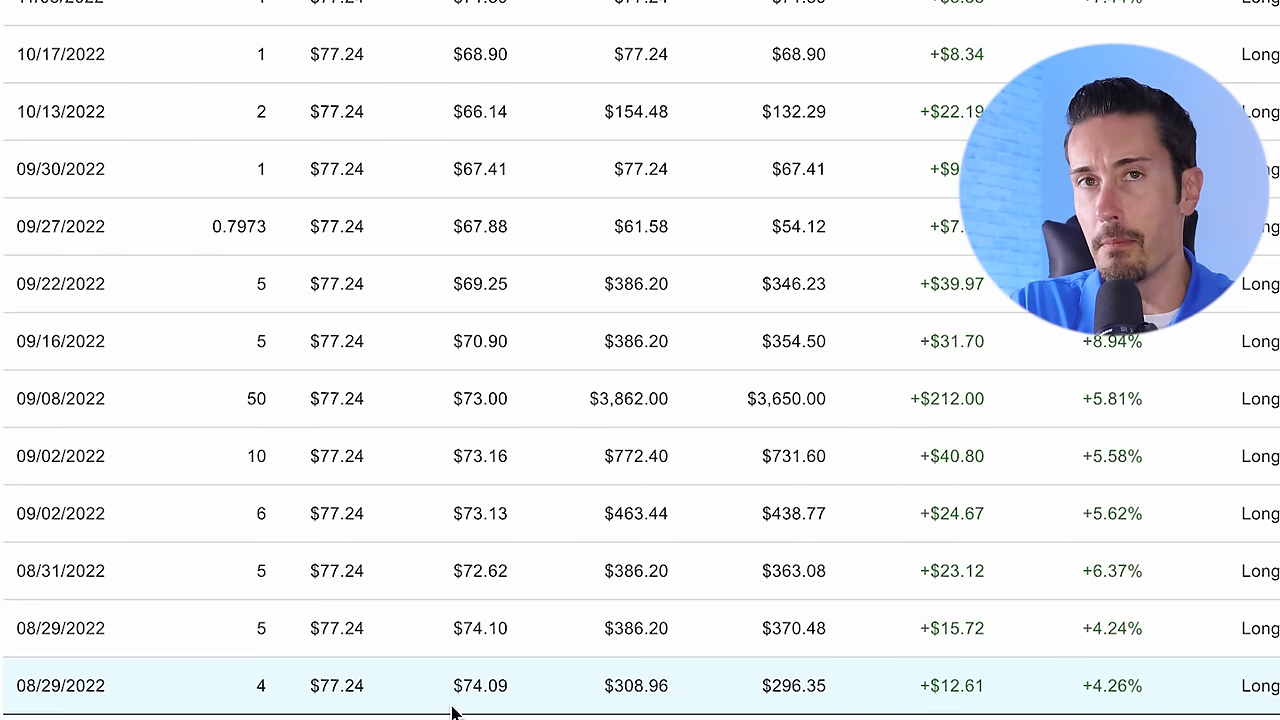
pyautogui.moveTo(986, 694); pyautogui.dragTo(908, 702)
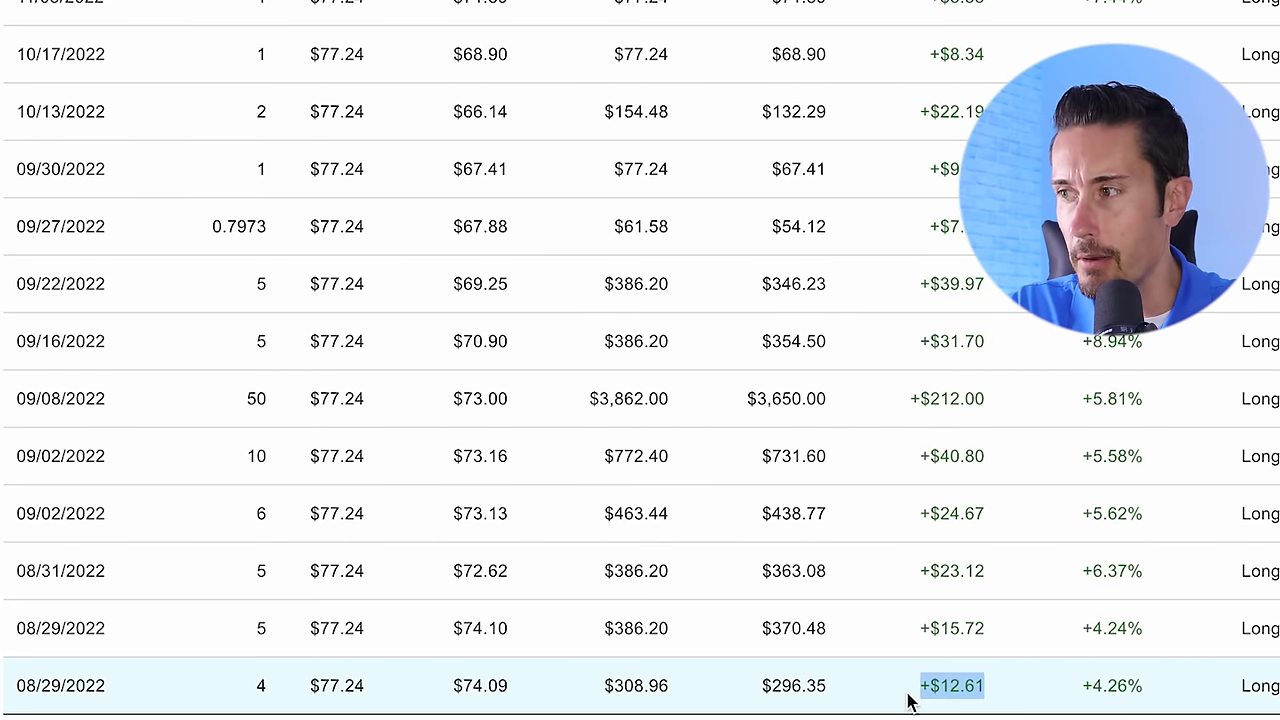
pyautogui.click(1047, 698)
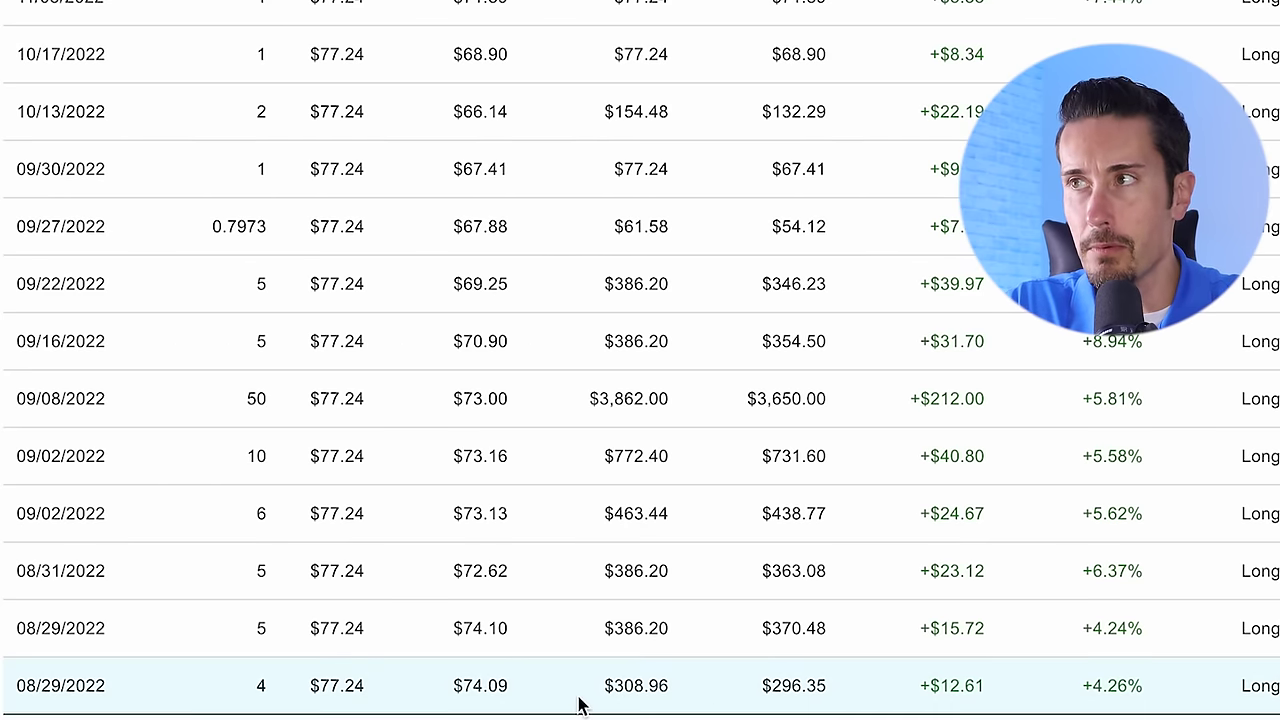
pyautogui.scroll(1, 566, 651)
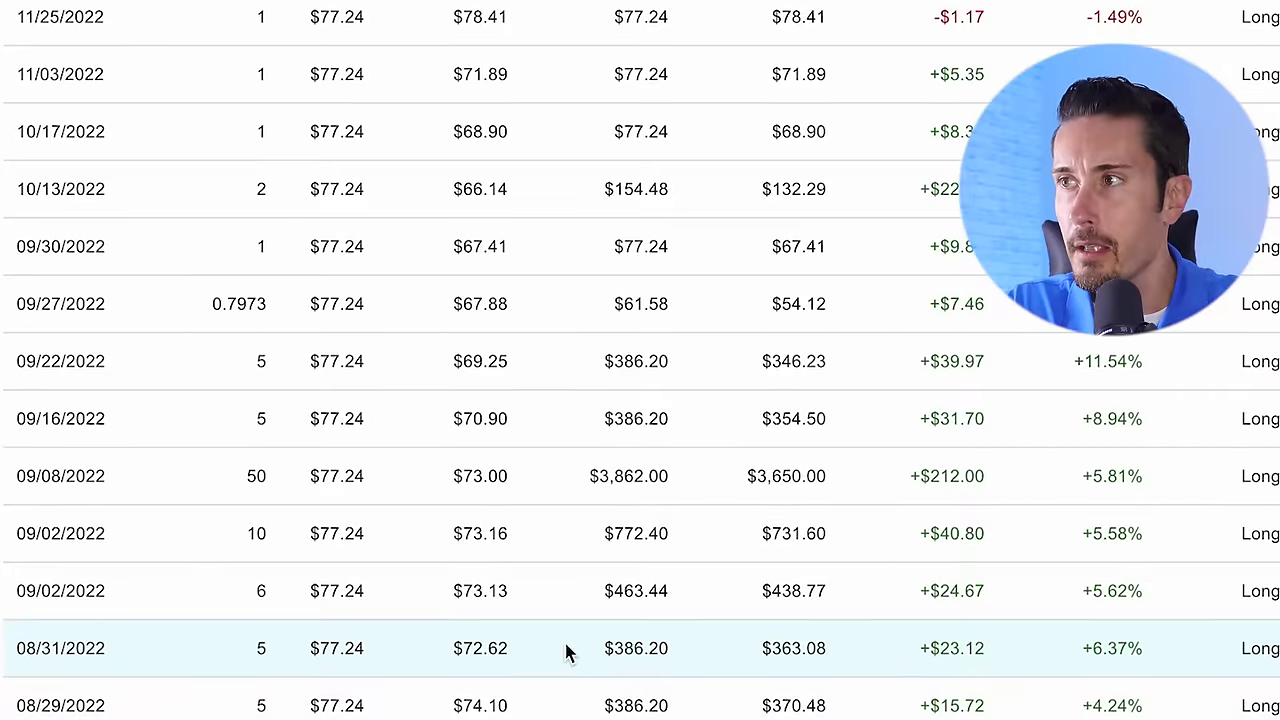
pyautogui.scroll(5, 566, 651)
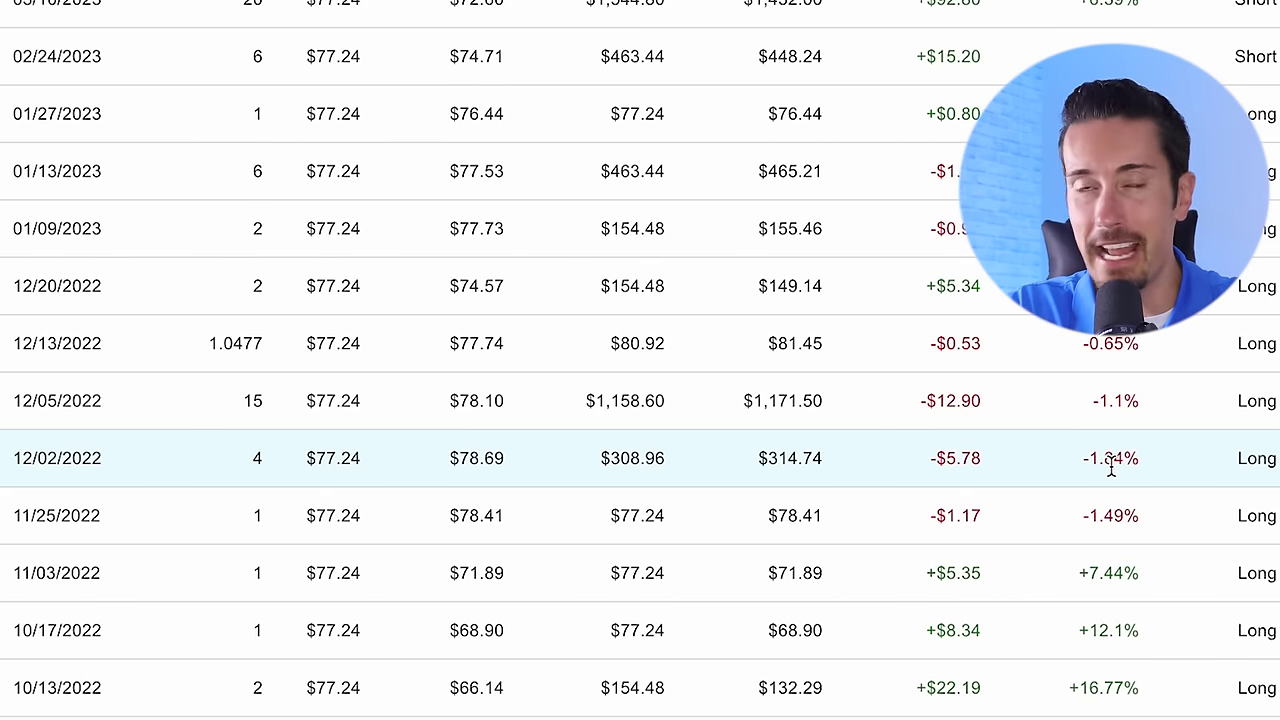
pyautogui.scroll(-1, 640, 400)
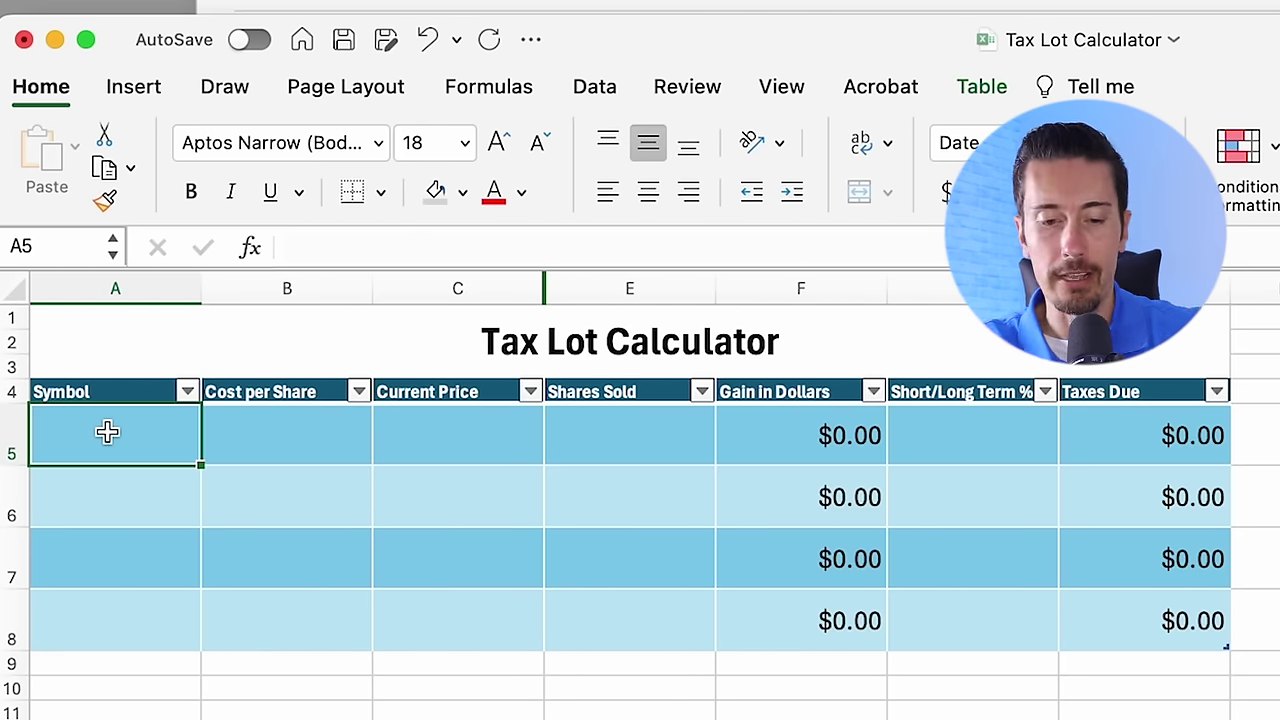
# Step: Enter VTI as the symbol in the first two rows of the Tax Lot Calculator table
pyautogui.write('VTI')
pyautogui.press('Return')
pyautogui.write('VTI')
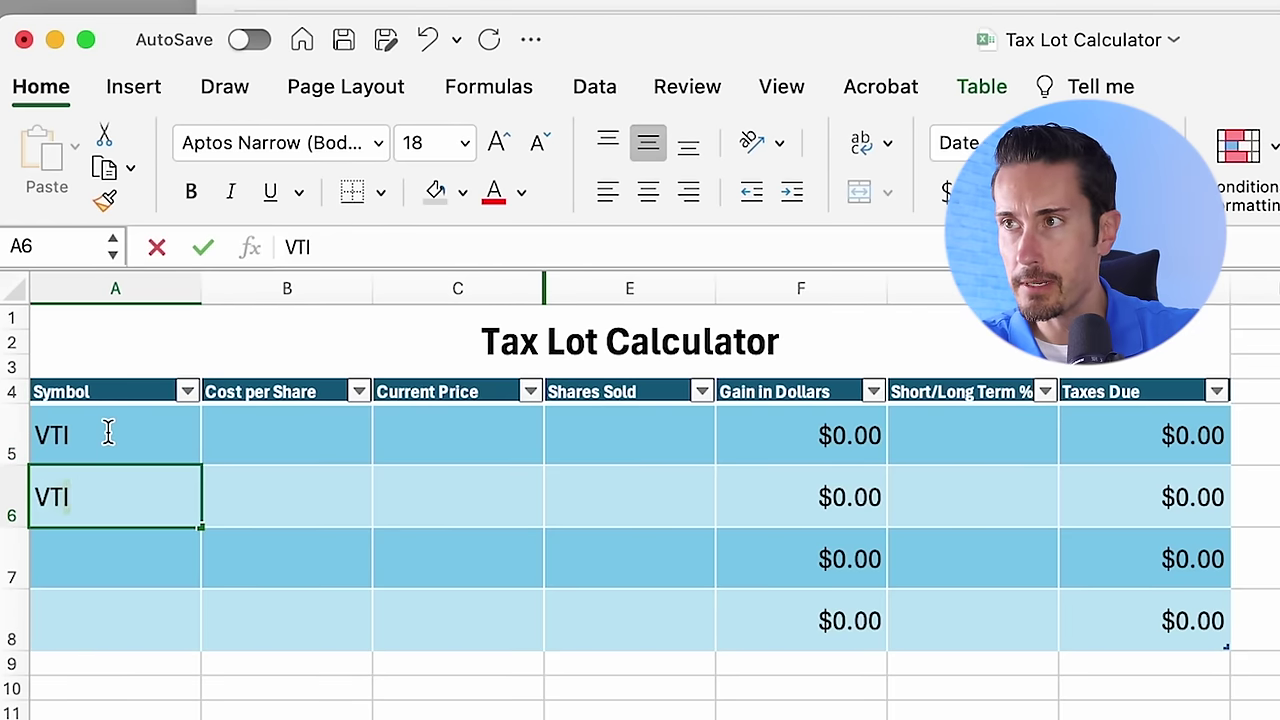
pyautogui.press('Return')
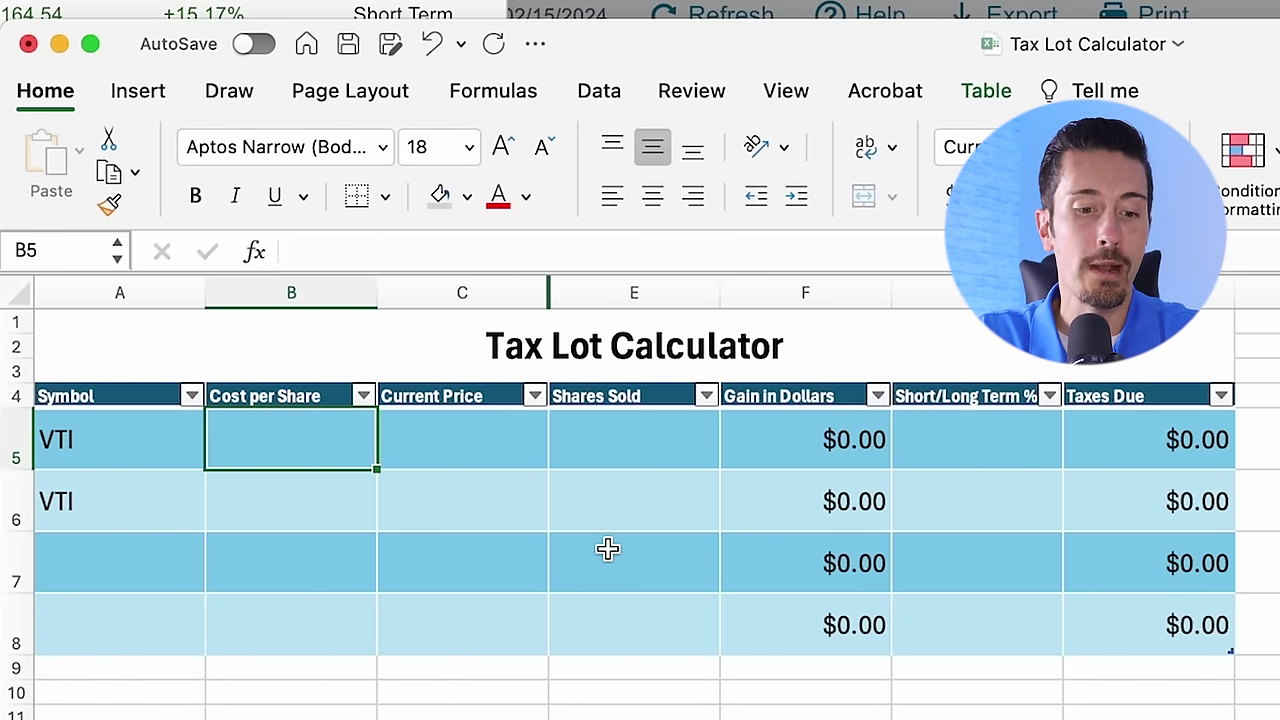
# Step: Enter a cost per share of $188.16 and a current price of $249.77 in the first VTI row
pyautogui.write('$')
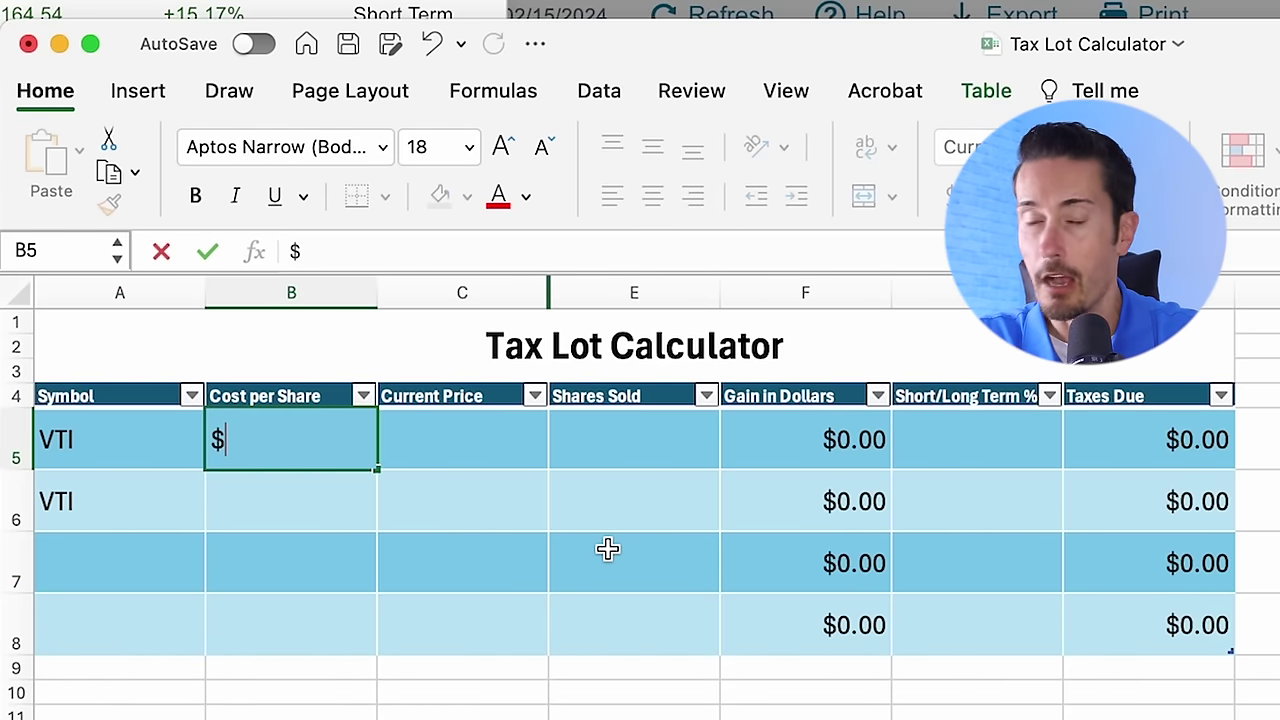
pyautogui.write('188.16')
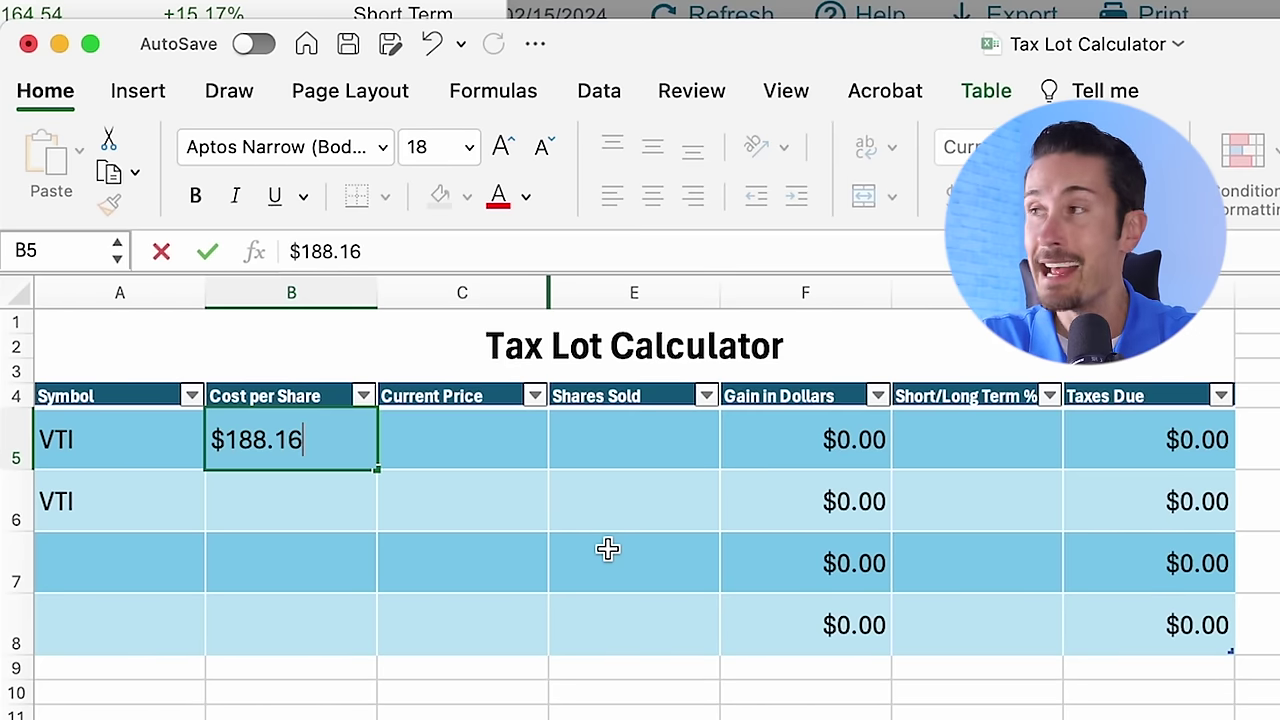
pyautogui.press('Tab')
pyautogui.write('$')
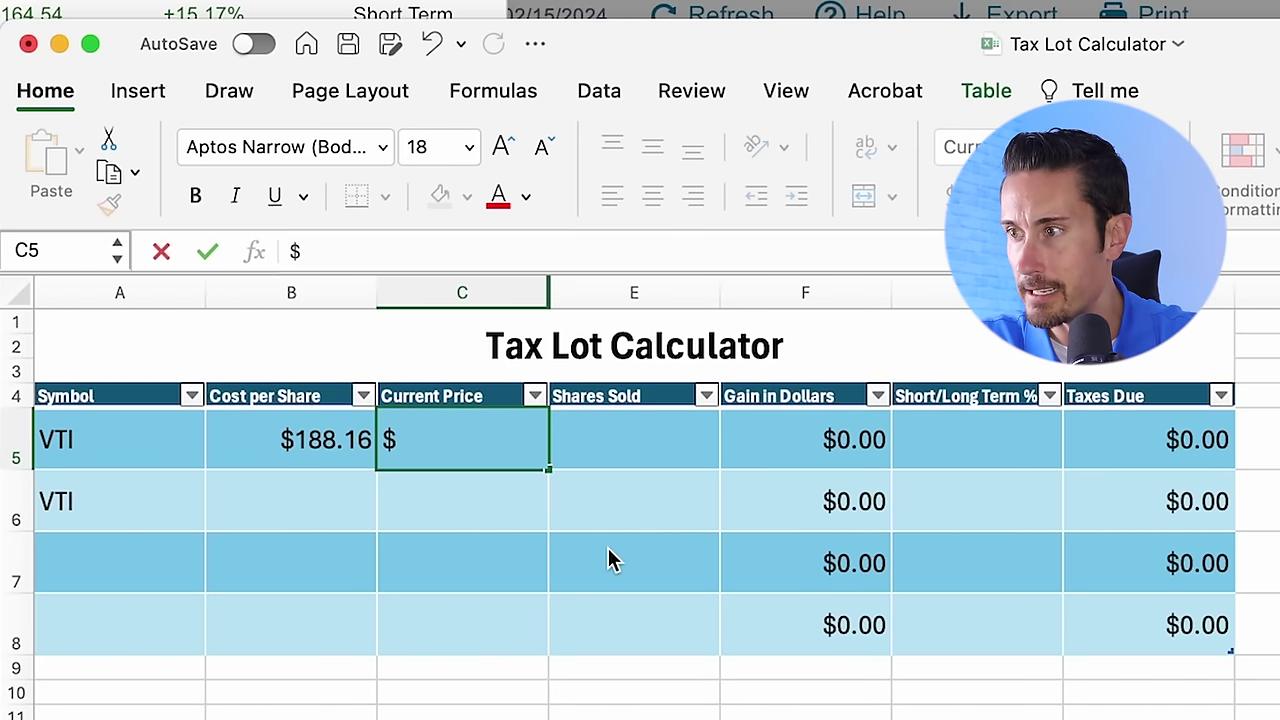
pyautogui.write('249.77')
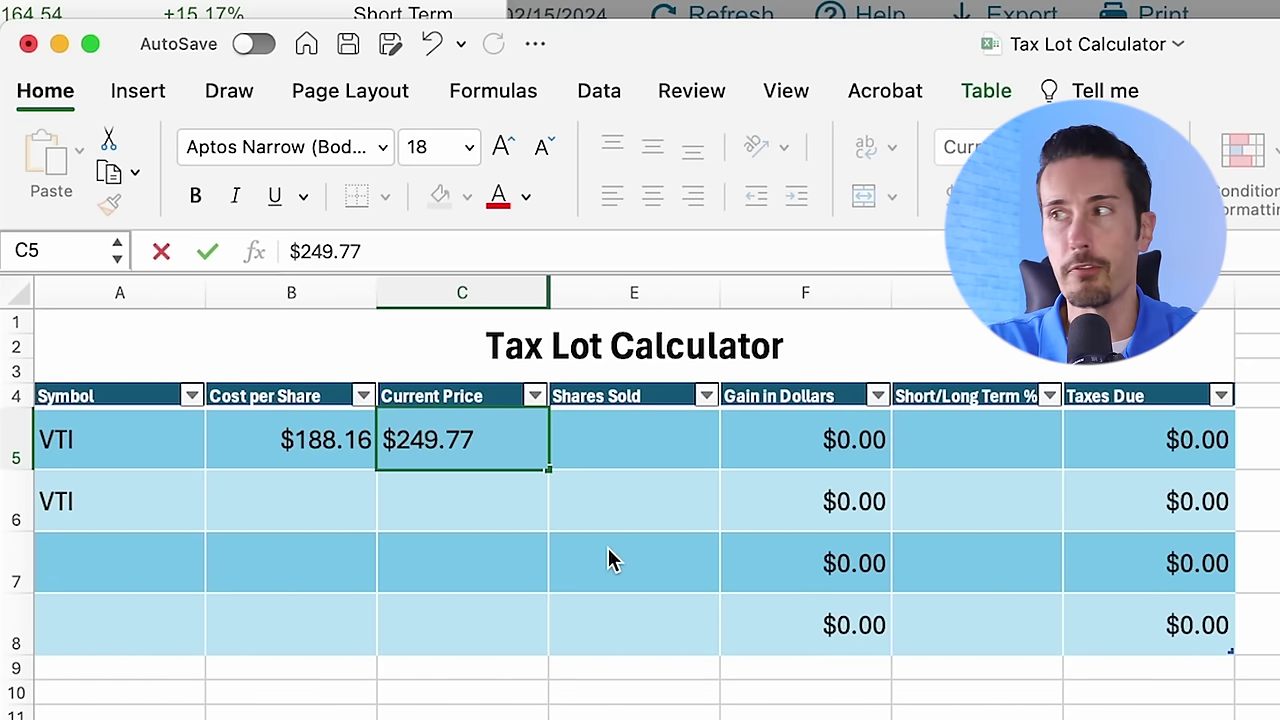
pyautogui.press('Tab')
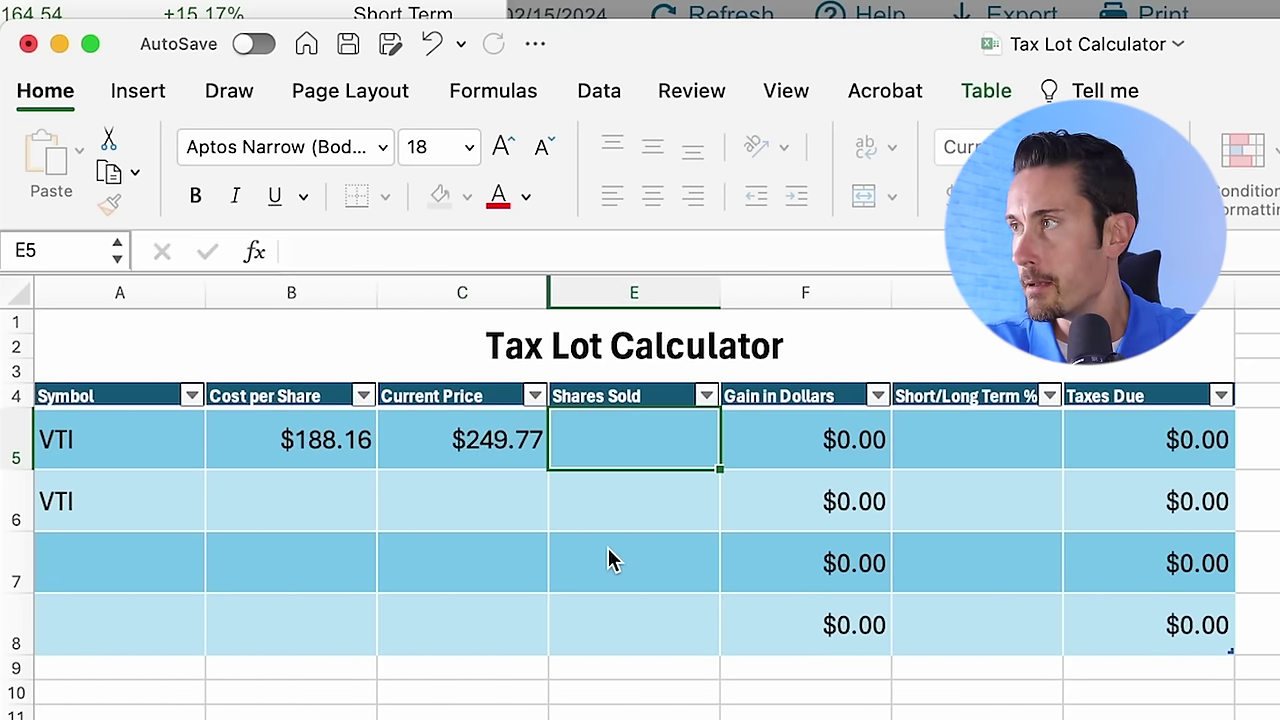
# Step: Set the first VTI row's shares sold to 10 and its Short/Long Term % to 15%
pyautogui.write('10')
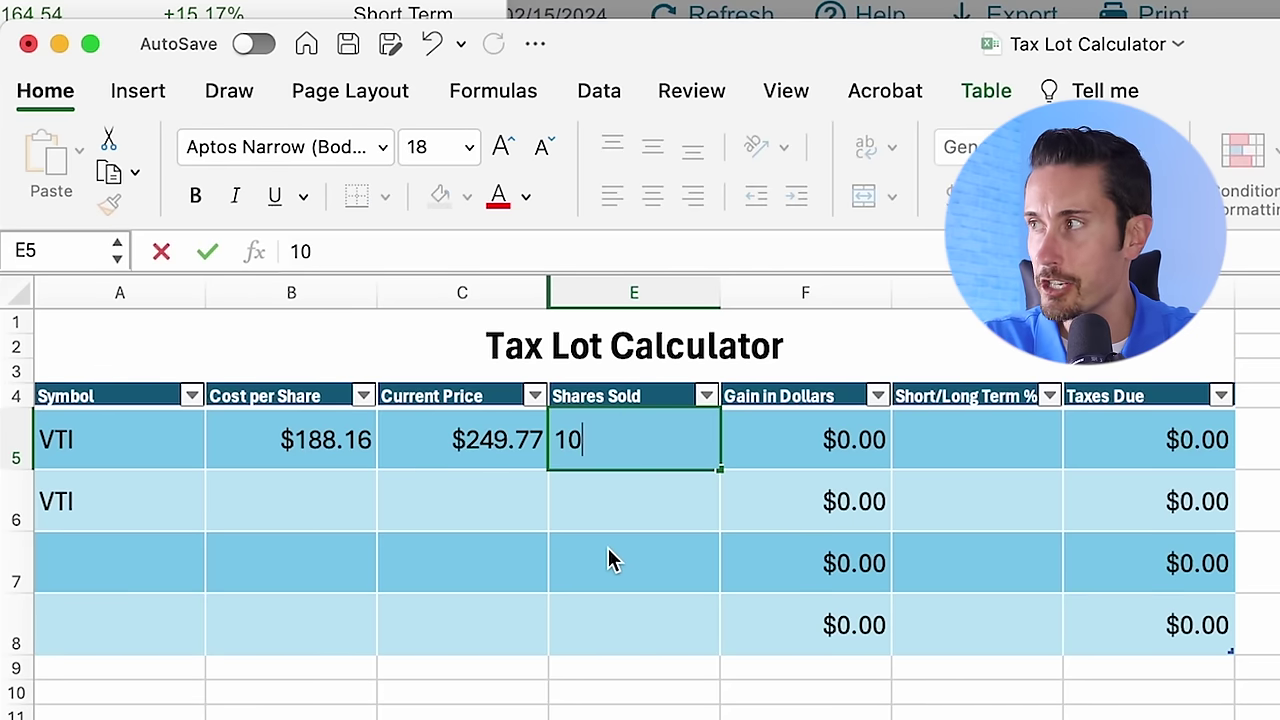
pyautogui.press('Tab')
pyautogui.hotkey('ctrl', 'shift', '5')
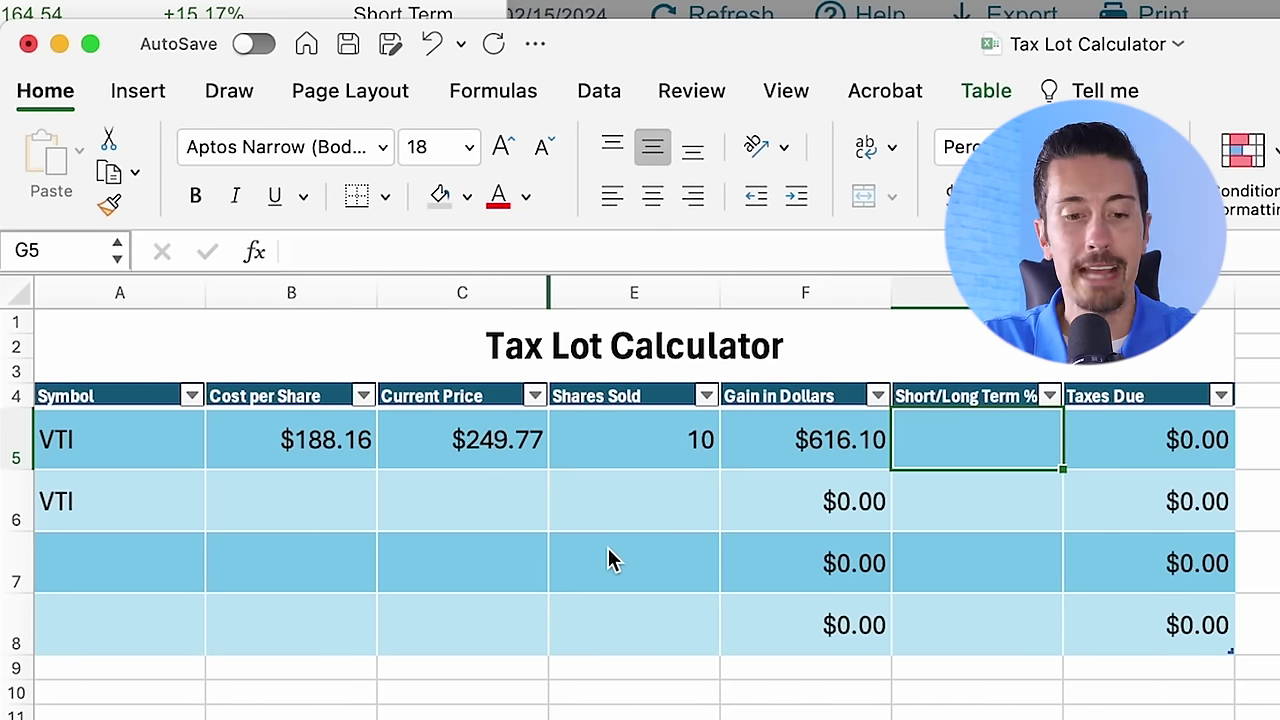
pyautogui.write('15%%')
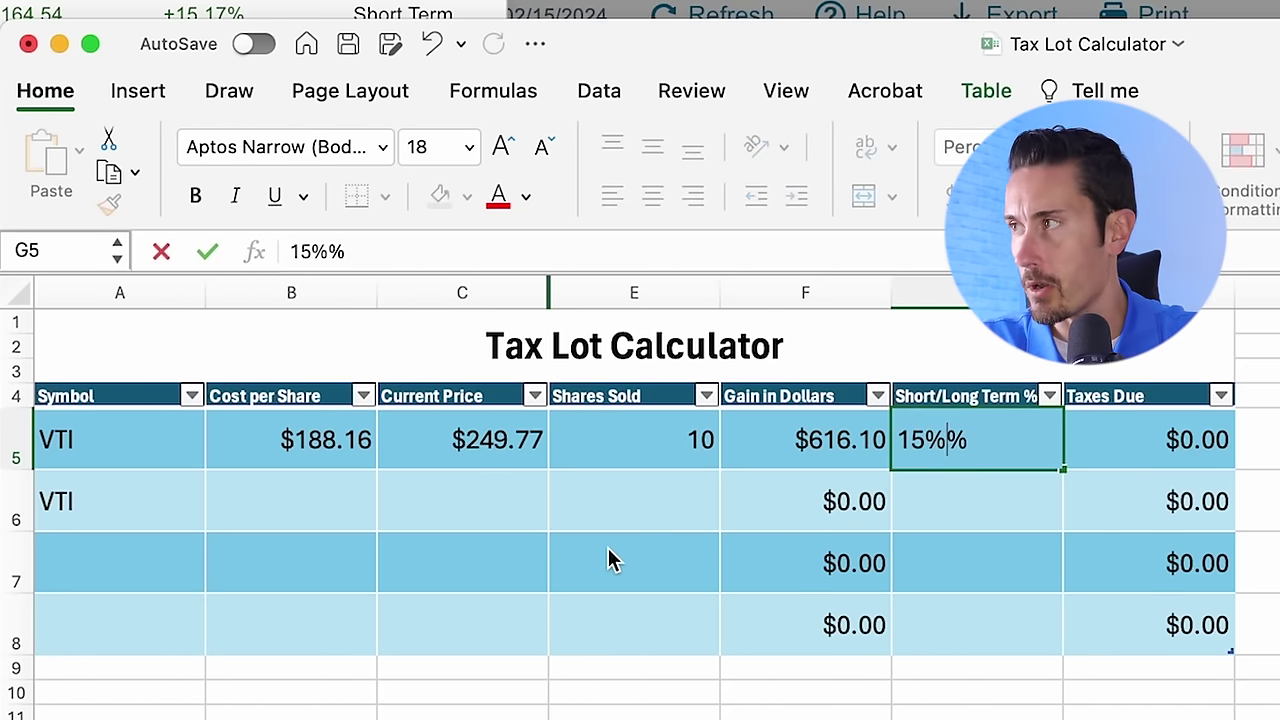
pyautogui.press('Return')
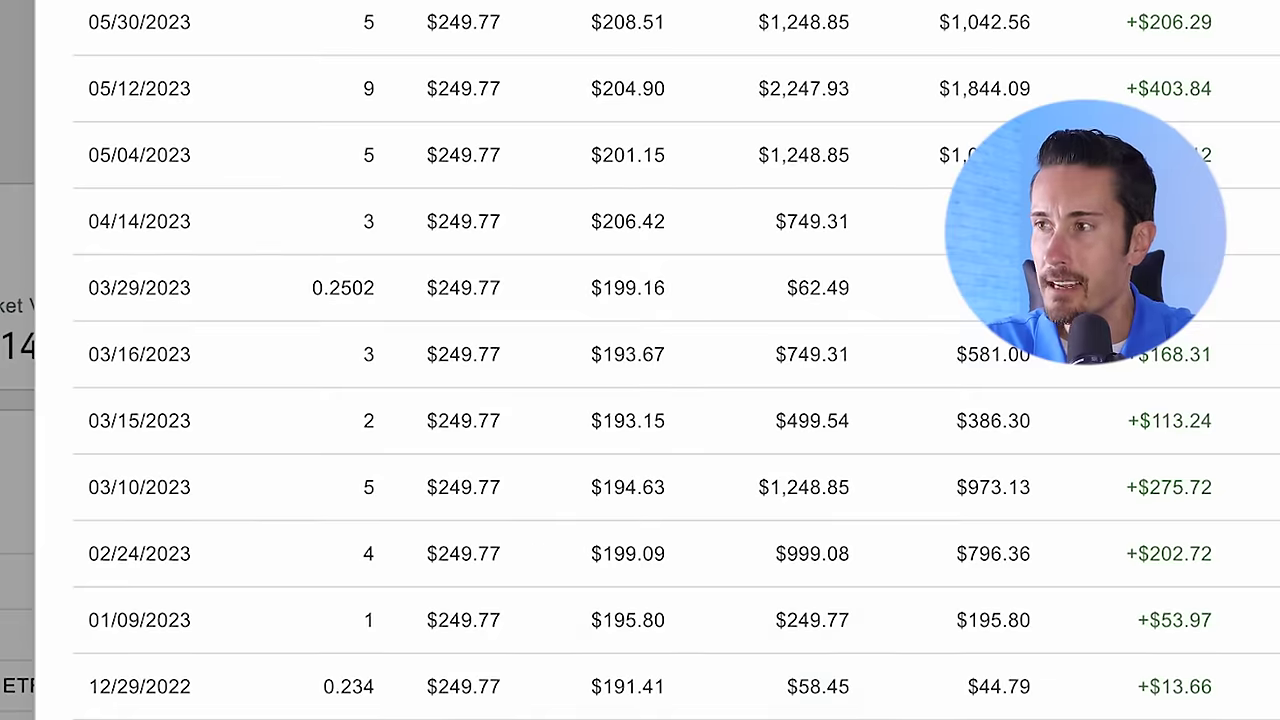
# Step: Look through the VTI tax lots in the brokerage account, comparing quantity and cost per share of newer and older lots
pyautogui.scroll(12, 849, 640)
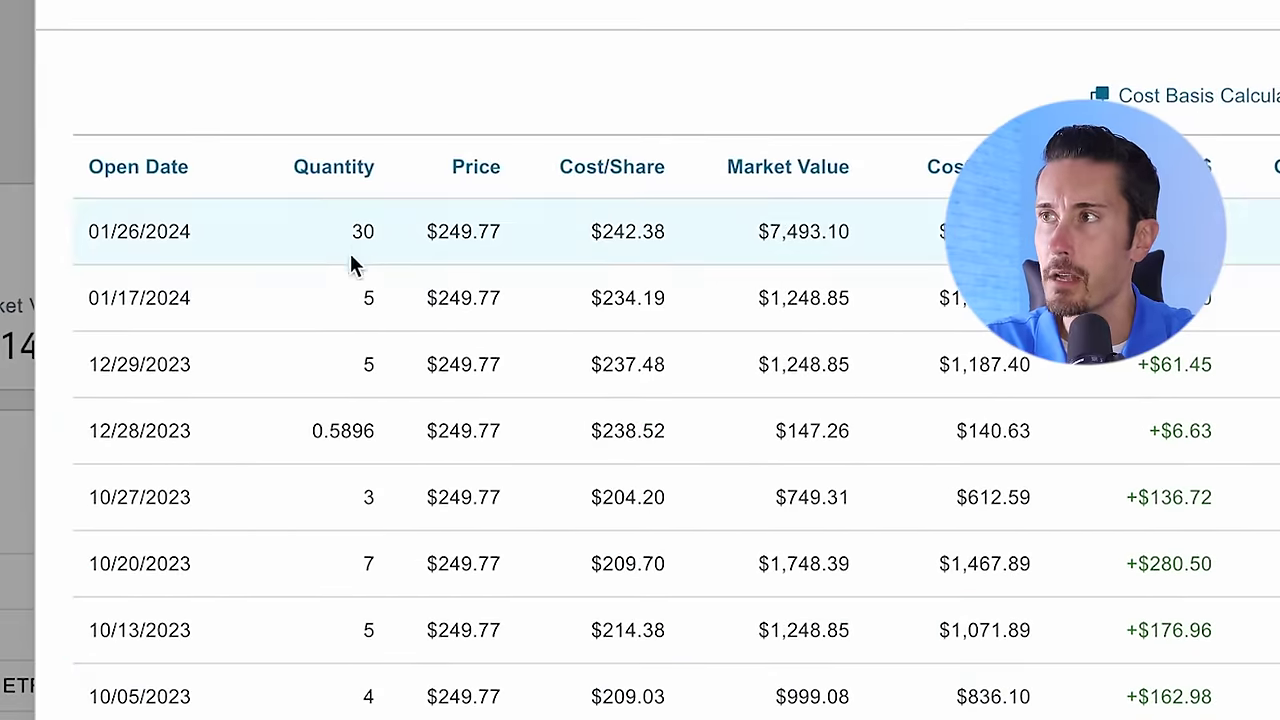
pyautogui.scroll(-5, 377, 657)
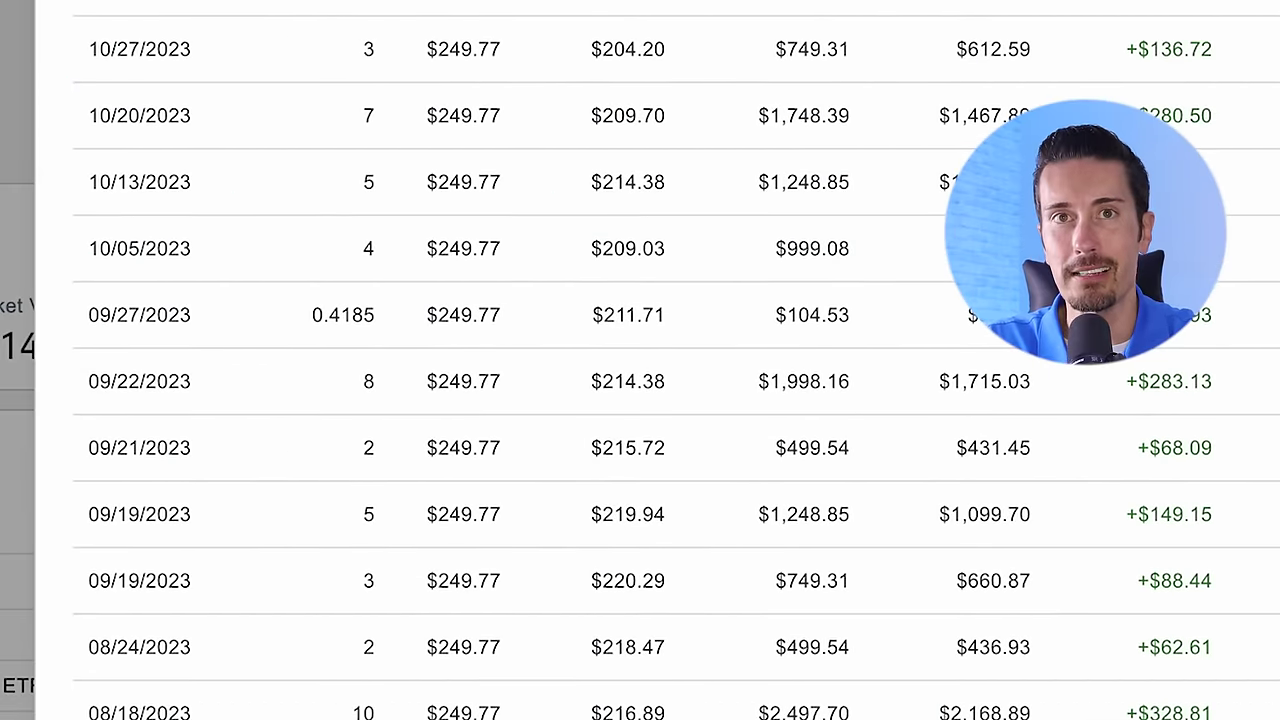
pyautogui.scroll(4, 676, 367)
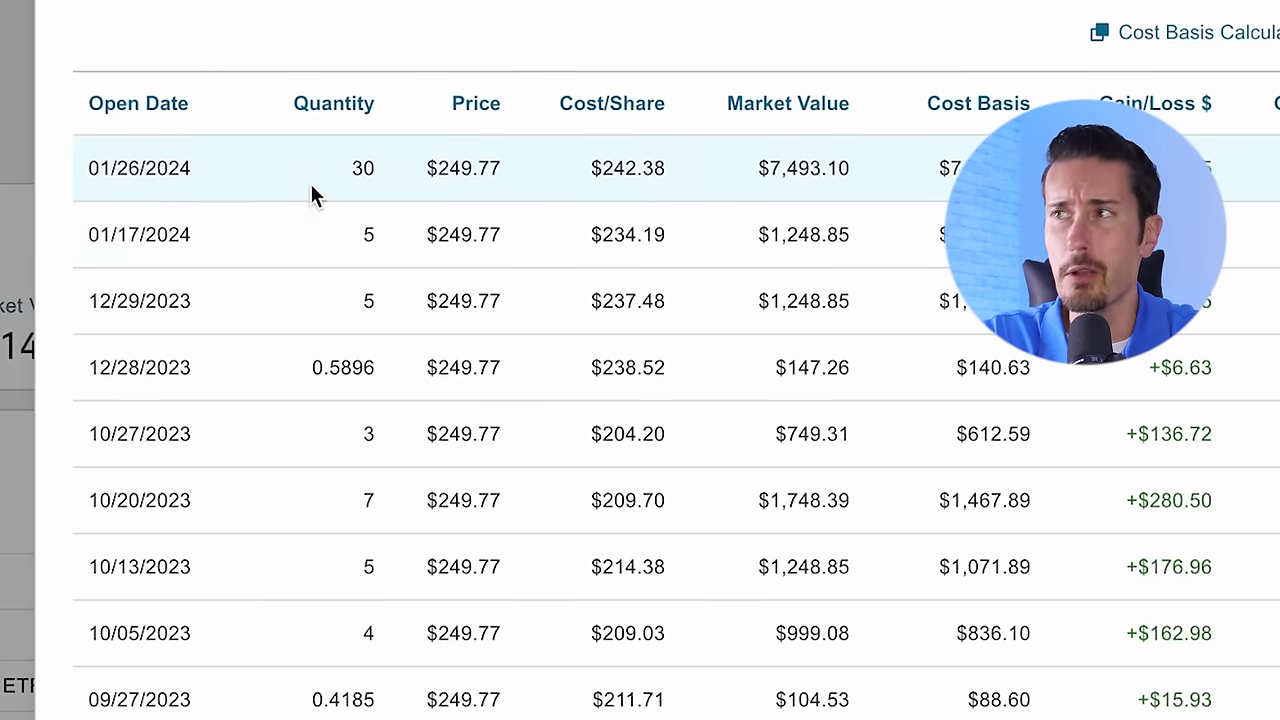
pyautogui.scroll(-10, 619, 584)
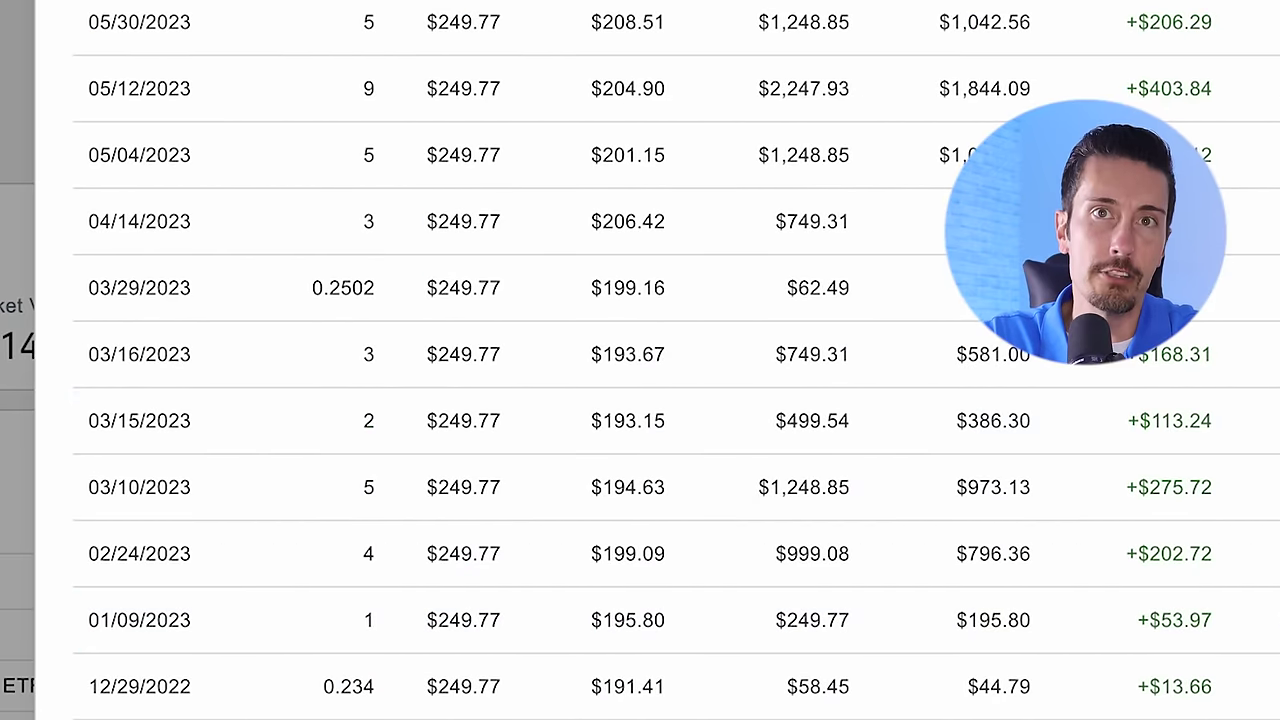
pyautogui.scroll(10, 640, 400)
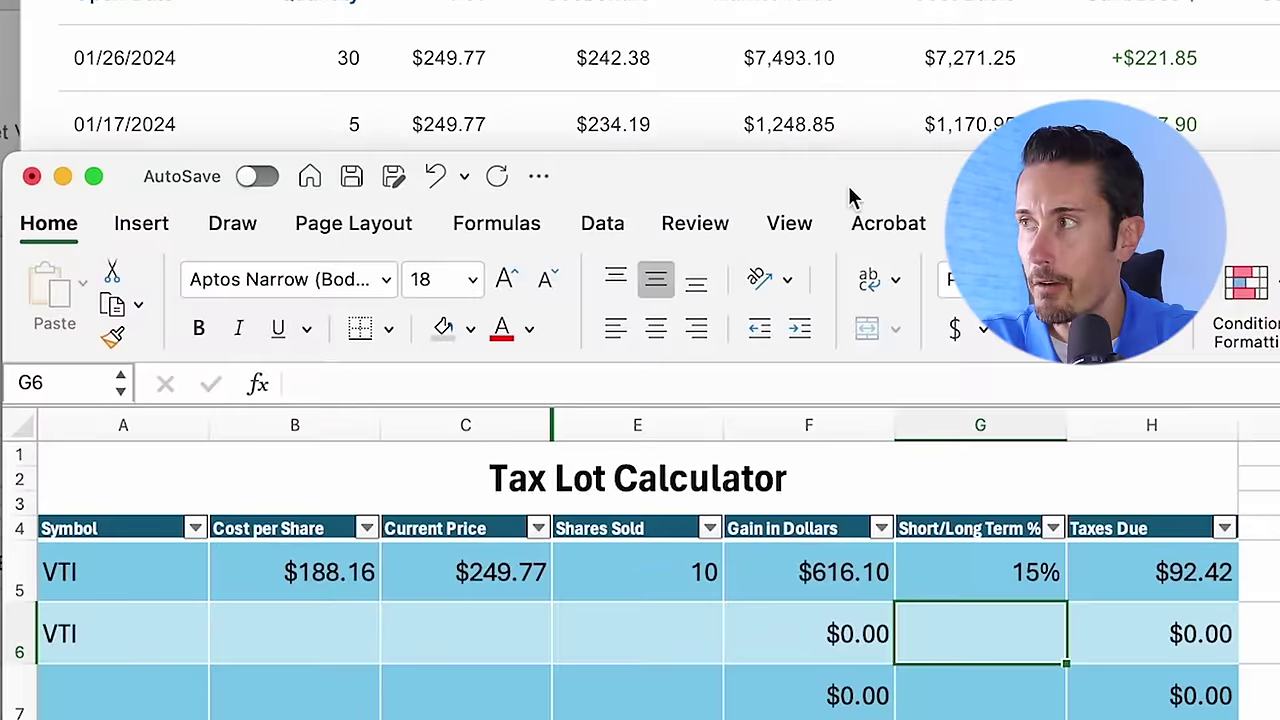
# Step: Set the Short/Long Term % of the second VTI row to 22%, keeping the newest lot in view above the workbook
pyautogui.moveTo(851, 197); pyautogui.dragTo(843, 177)
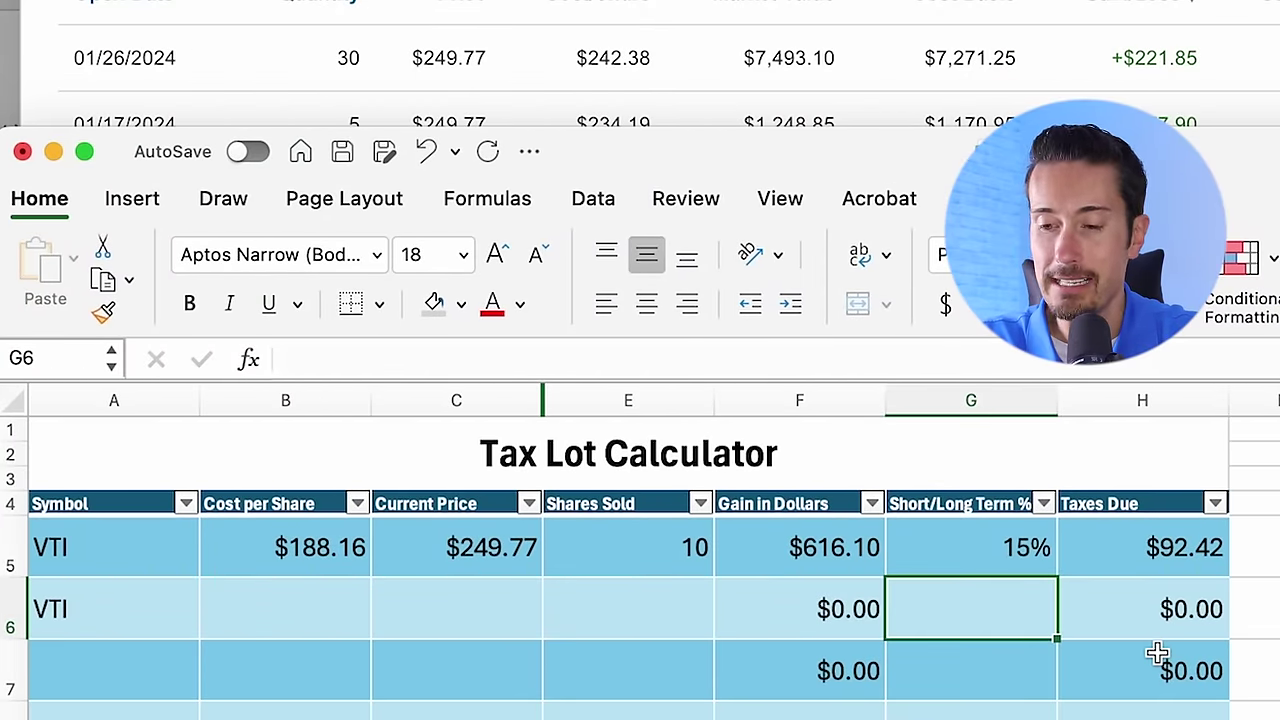
pyautogui.write('22')
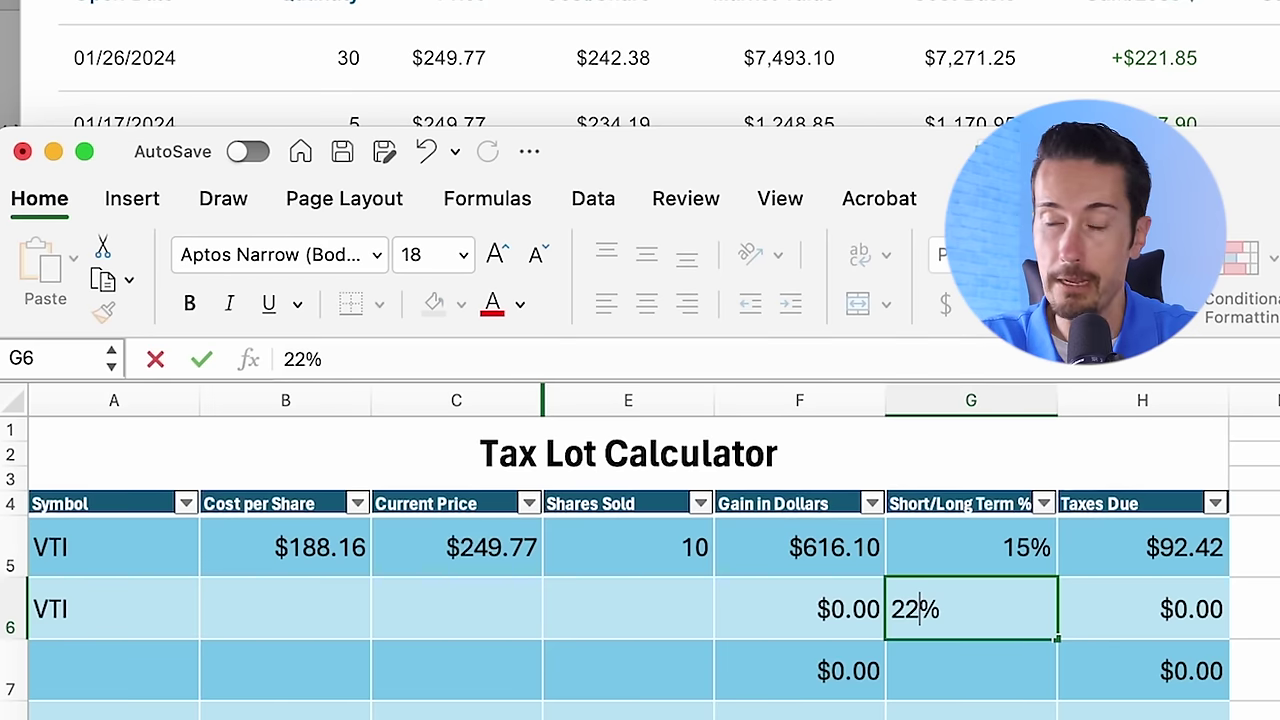
pyautogui.press('Return')
pyautogui.press('Up')
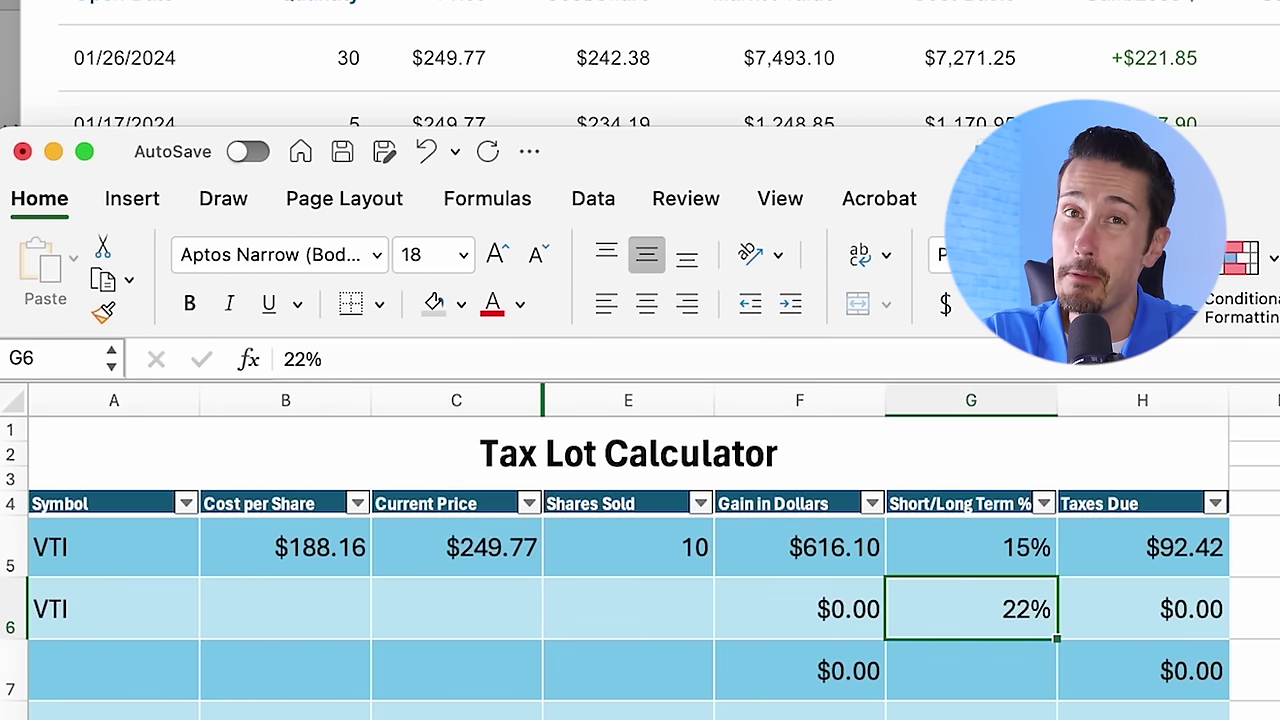
# Step: Set the shares sold in the second VTI row to 10
pyautogui.press('Left')
pyautogui.press('Left')
pyautogui.press('Left')
pyautogui.press('Left')
pyautogui.press('Right')
pyautogui.press('Right')
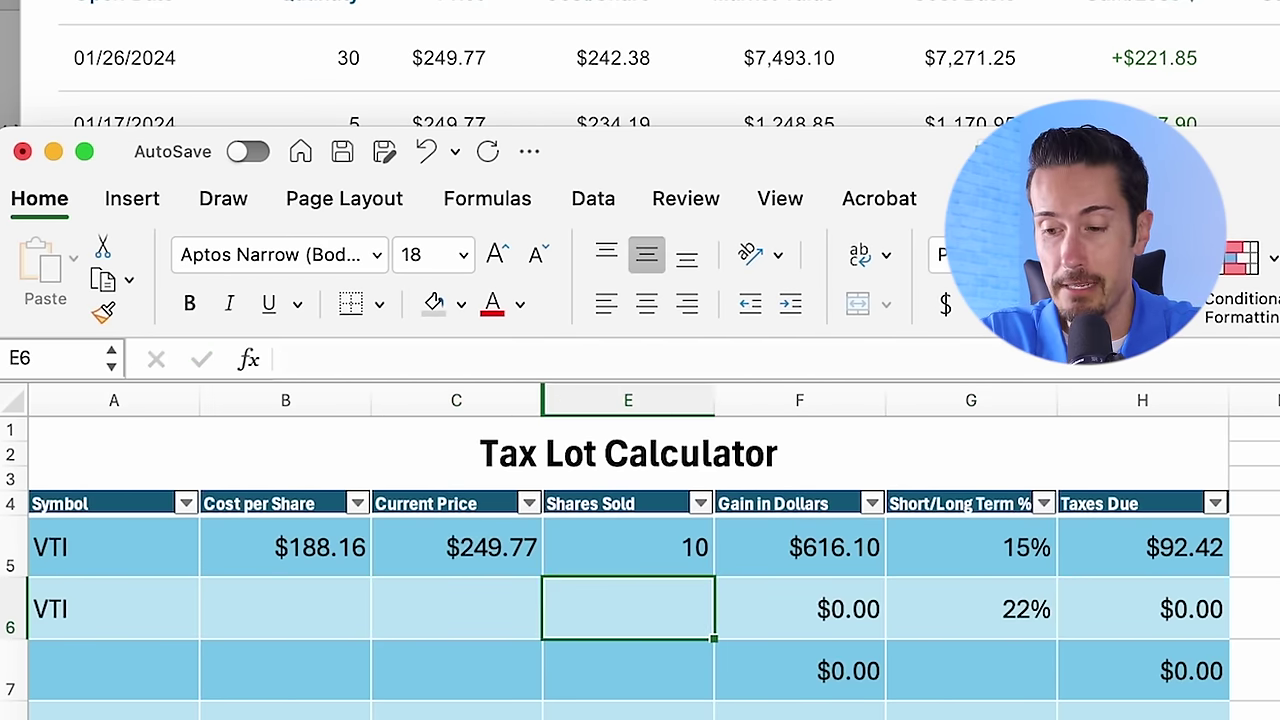
pyautogui.write('10')
pyautogui.press('Return')
# Step: Enter a cost per share of $242.38 and a current price of $249.77 in the second VTI row
pyautogui.press('Up')
pyautogui.press('Left')
pyautogui.press('Left')
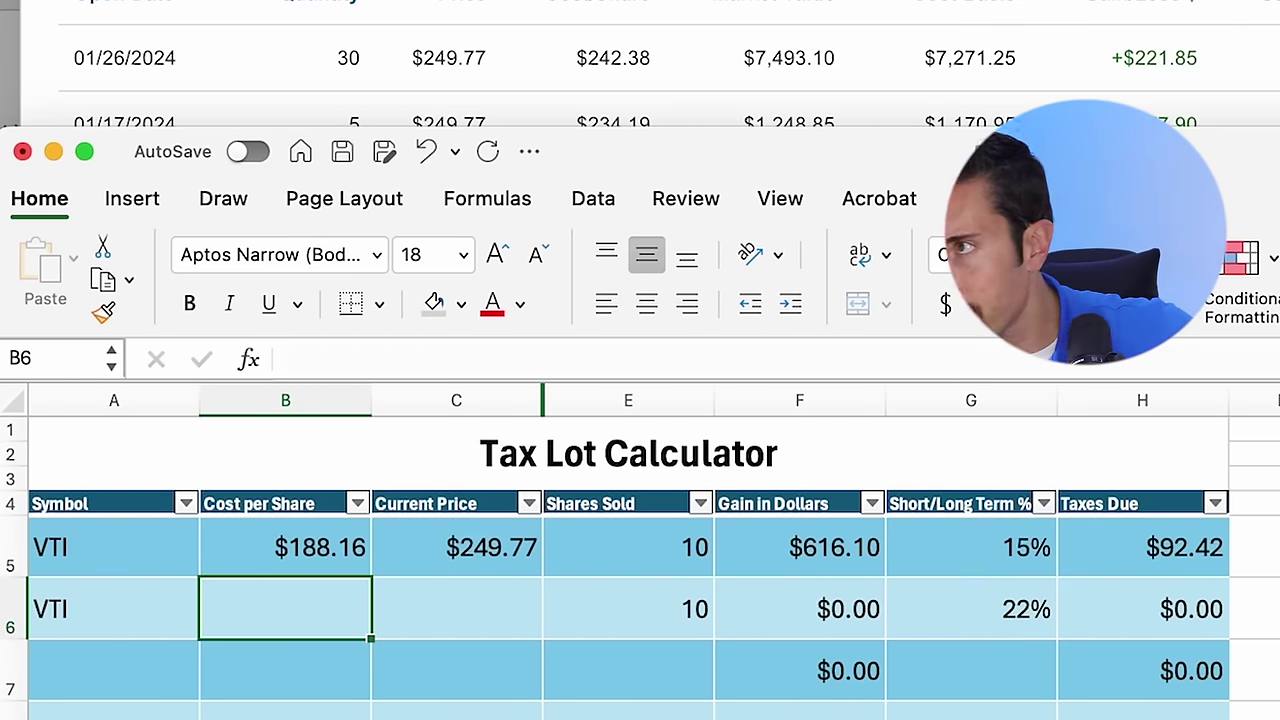
pyautogui.write('242.38')
pyautogui.press('Right')
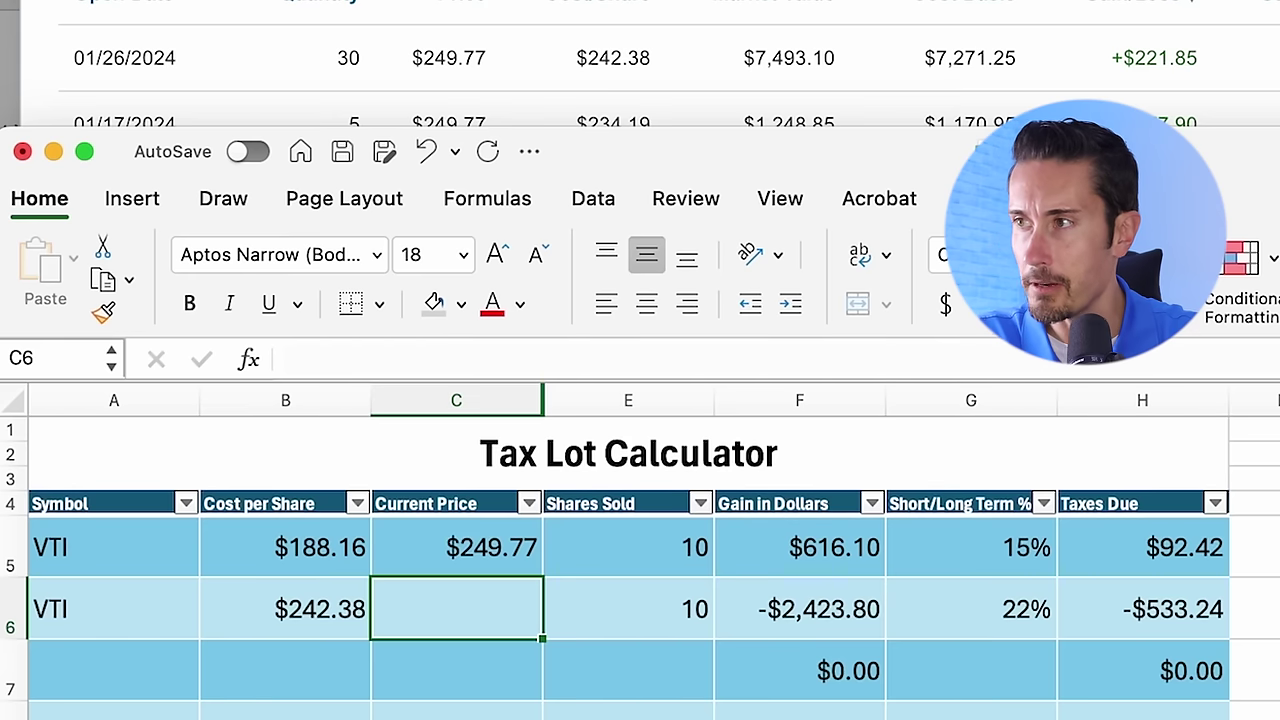
pyautogui.write('249.77')
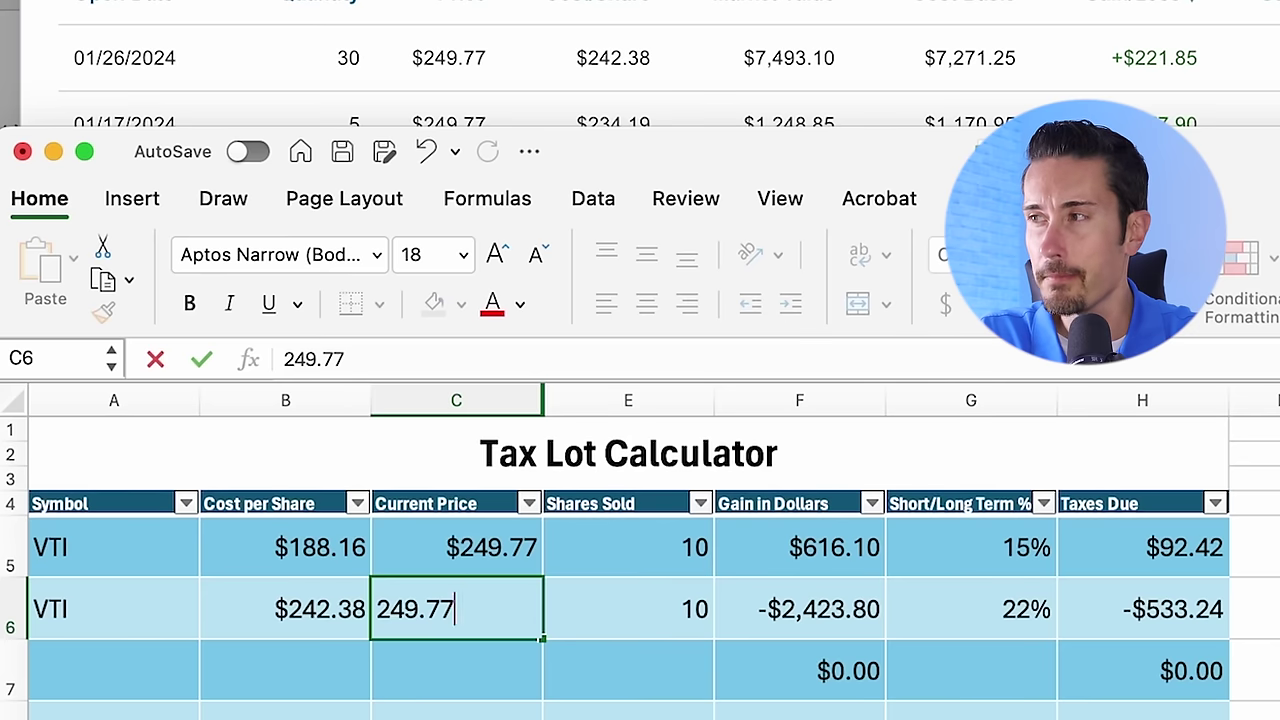
pyautogui.press('Return')
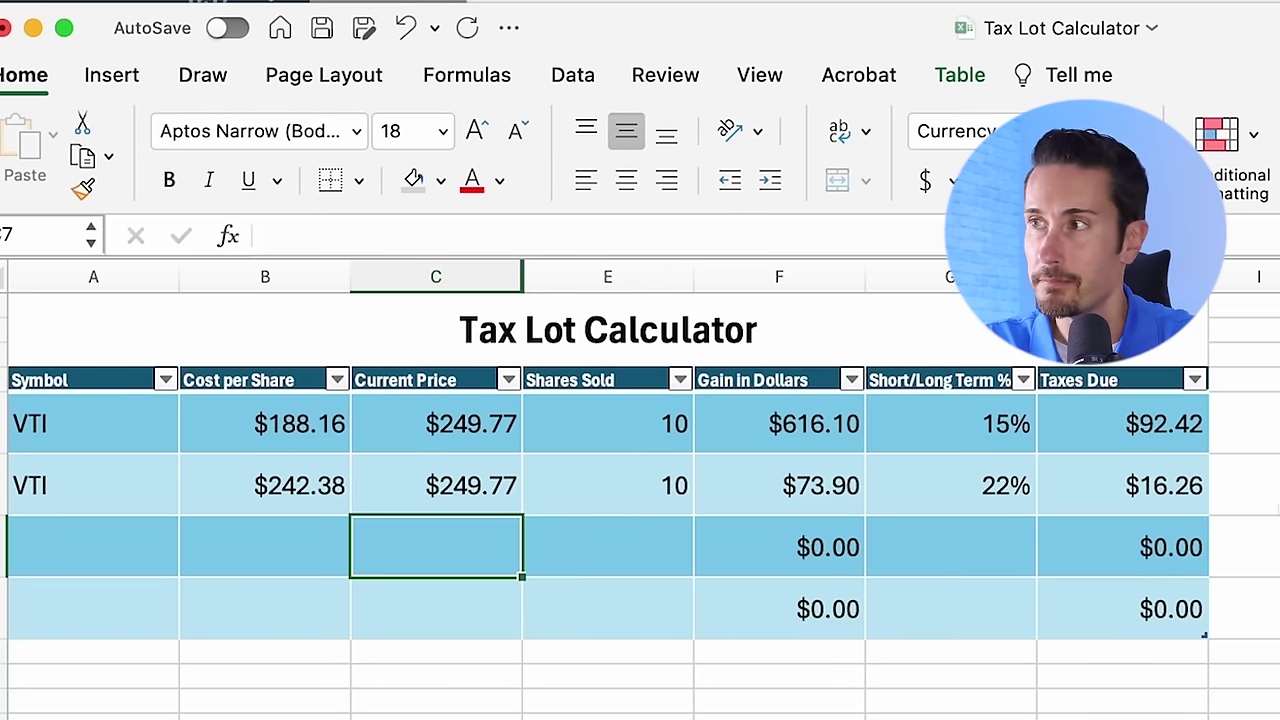
# Step: Switch to the Calculator app and multiply the current share price of 249.77 by 10 shares
pyautogui.click(38, 669)
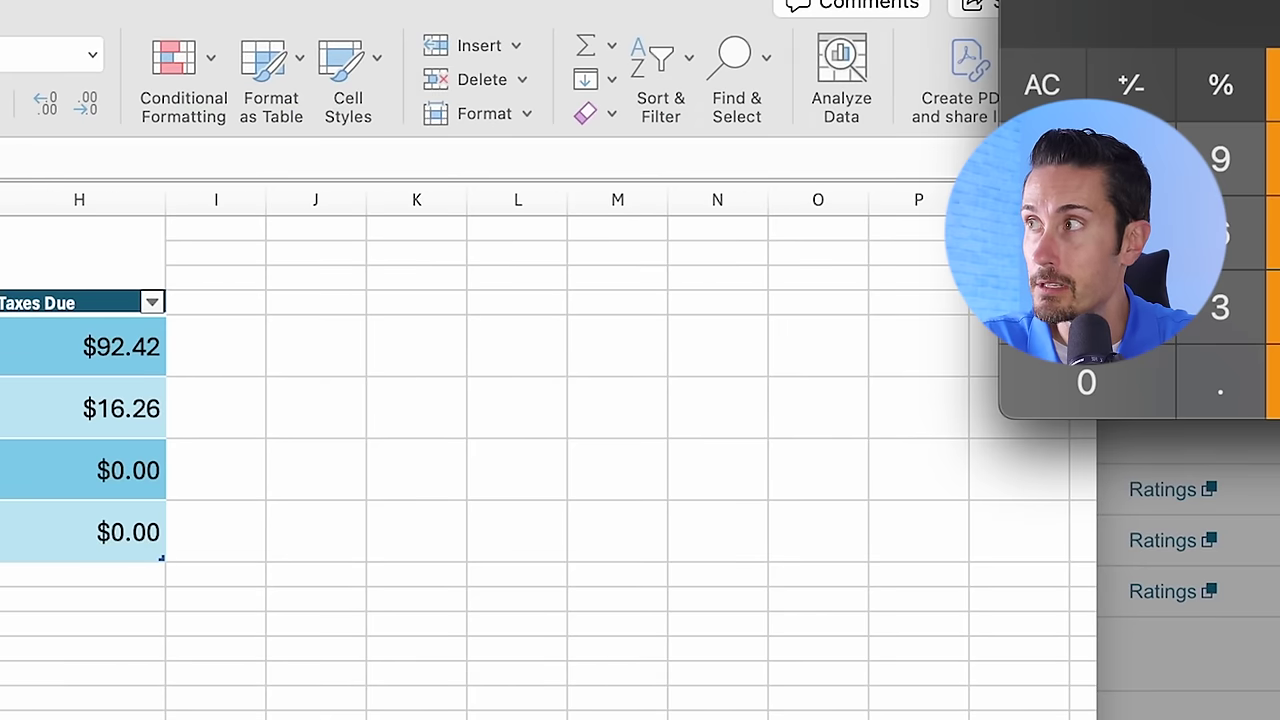
pyautogui.moveTo(1186, 2); pyautogui.dragTo(591, 134)
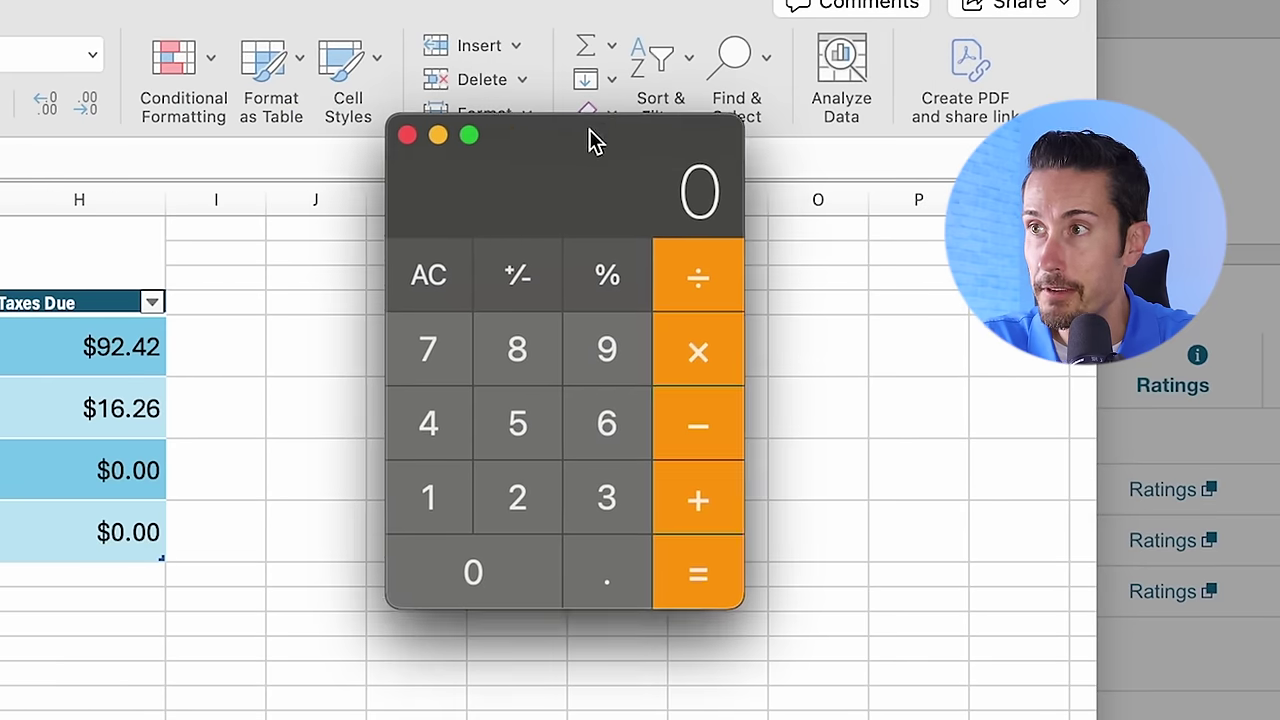
pyautogui.write('249.7')
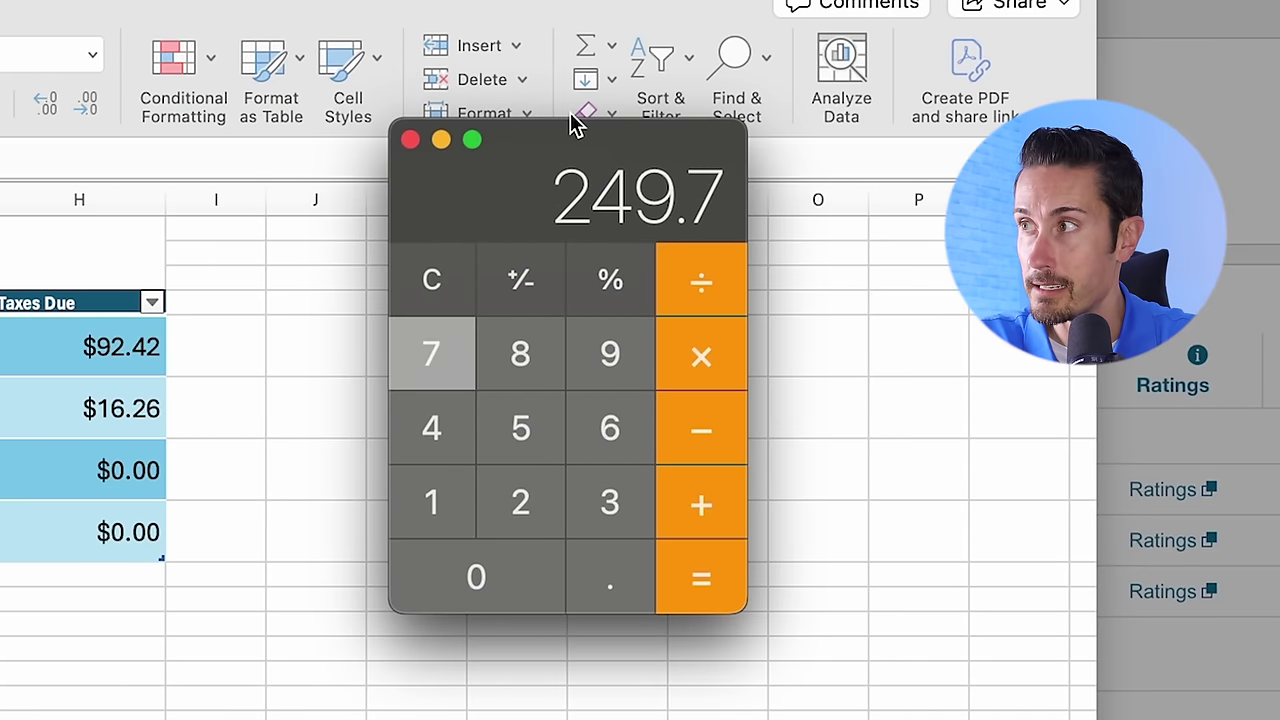
pyautogui.write('7*10')
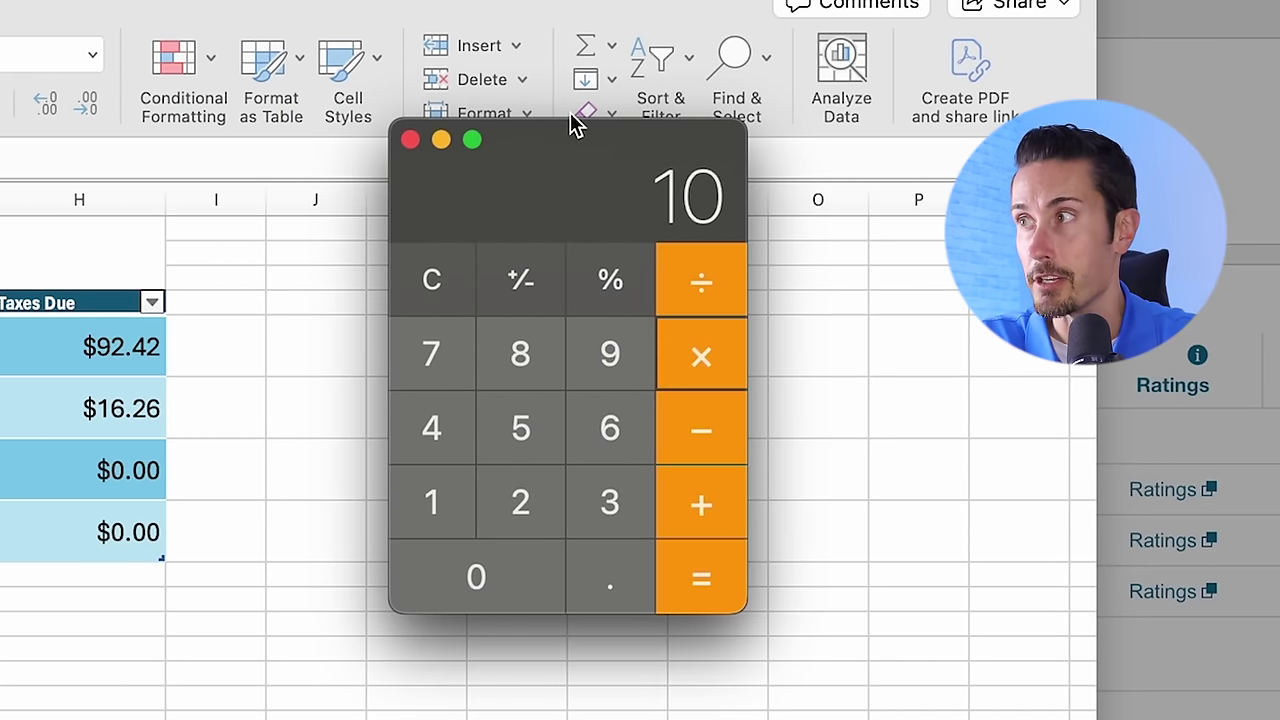
pyautogui.press('Return')
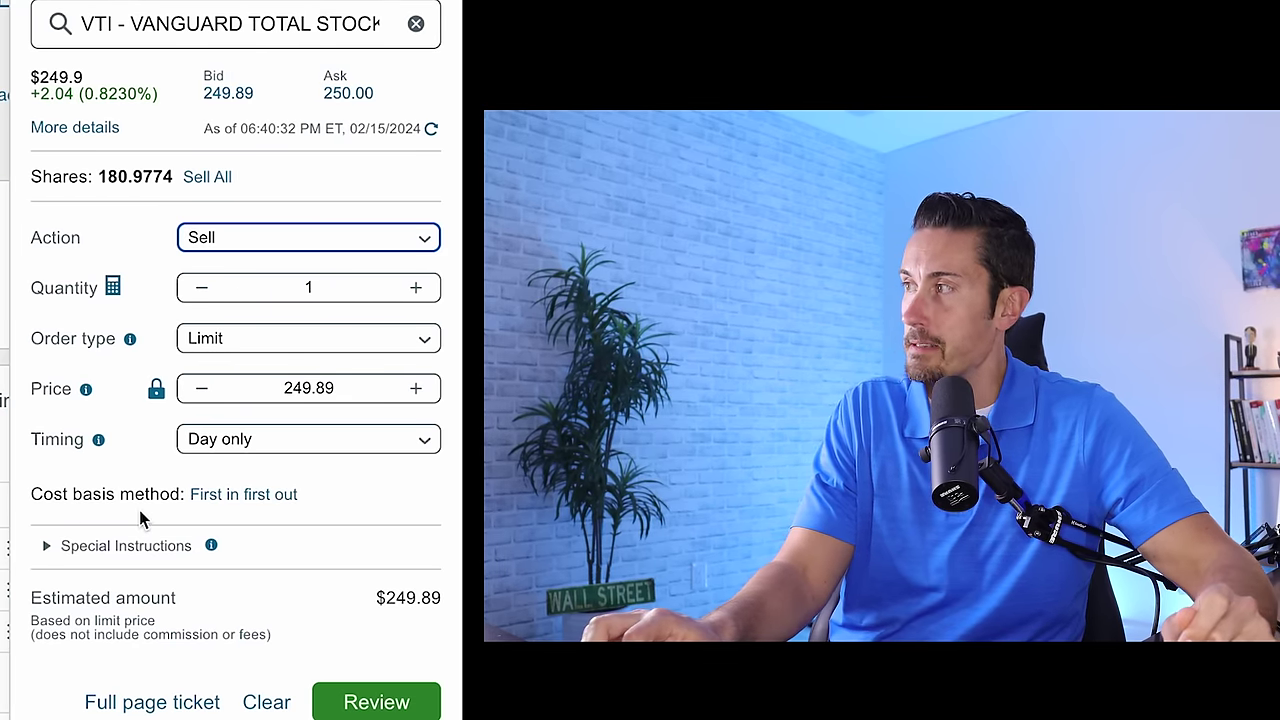
# Step: Set the quantity of the VTI sell order to 10 shares
pyautogui.click(318, 289)
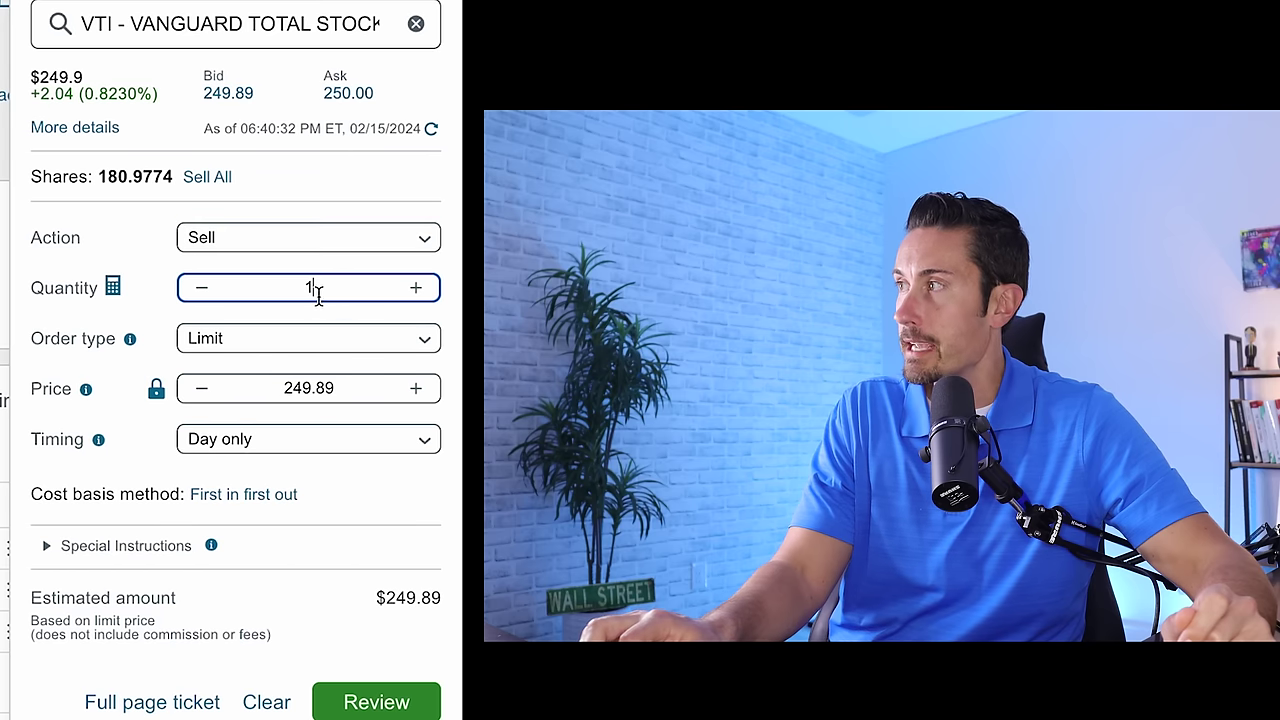
pyautogui.write('0')
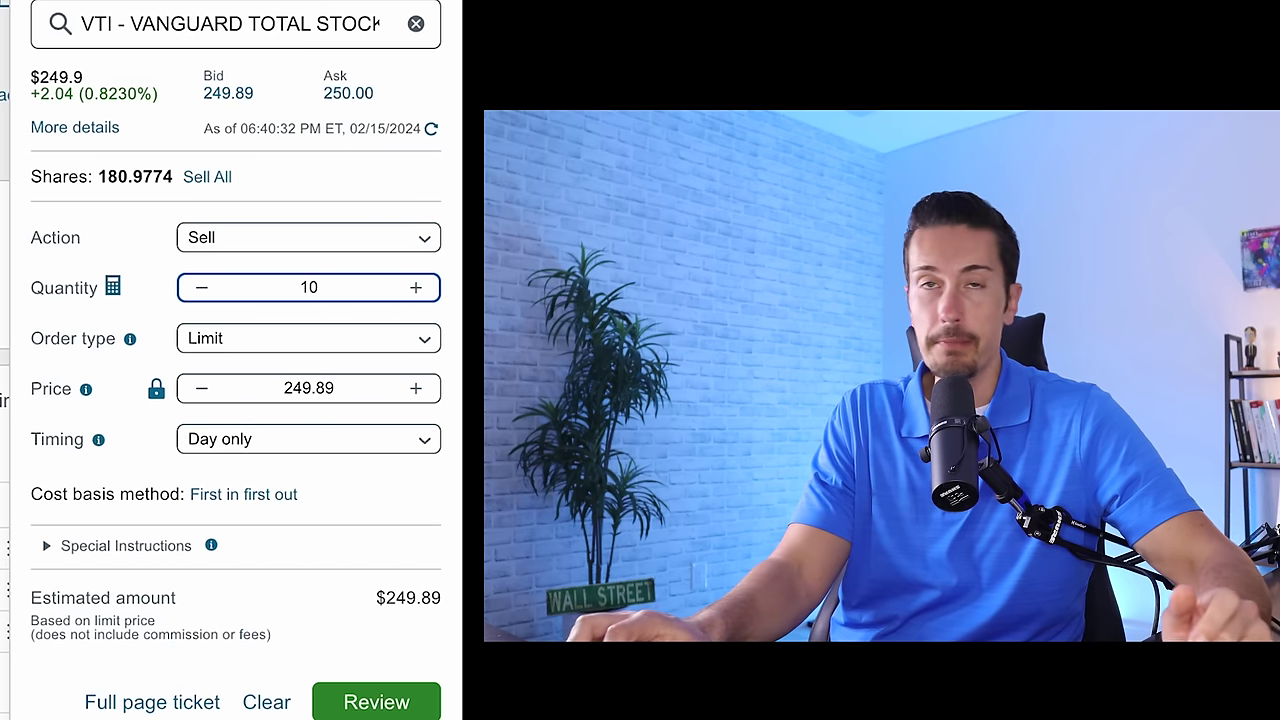
pyautogui.click(302, 527)
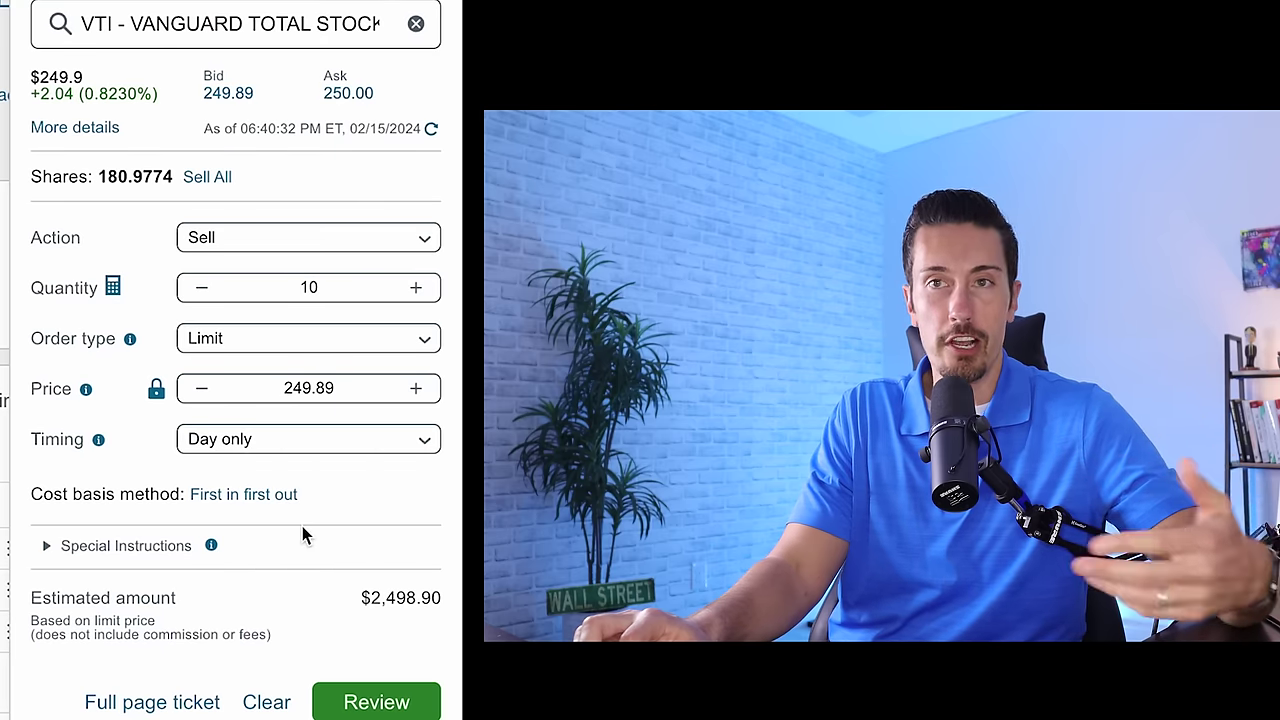
# Step: In the order's cost basis method, assign a match quantity of 10 to the VTI lot opened 1/26/2024
pyautogui.click(252, 506)
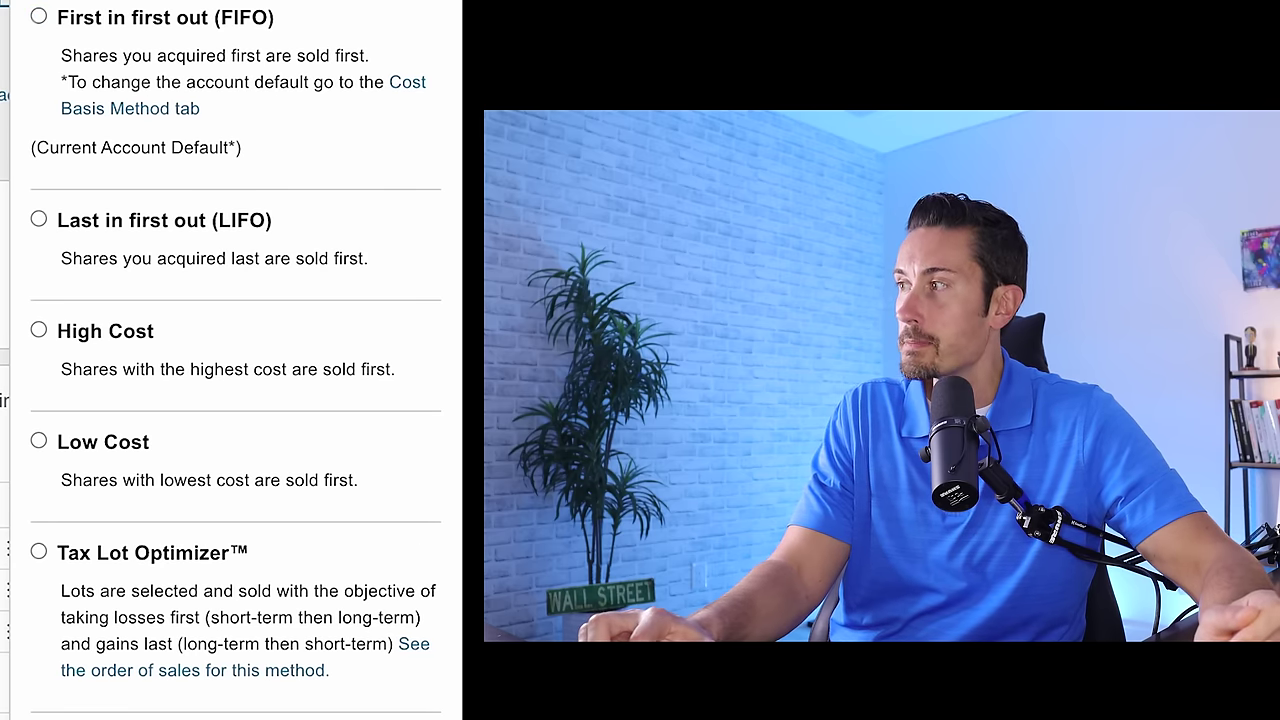
pyautogui.scroll(-10, 230, 360)
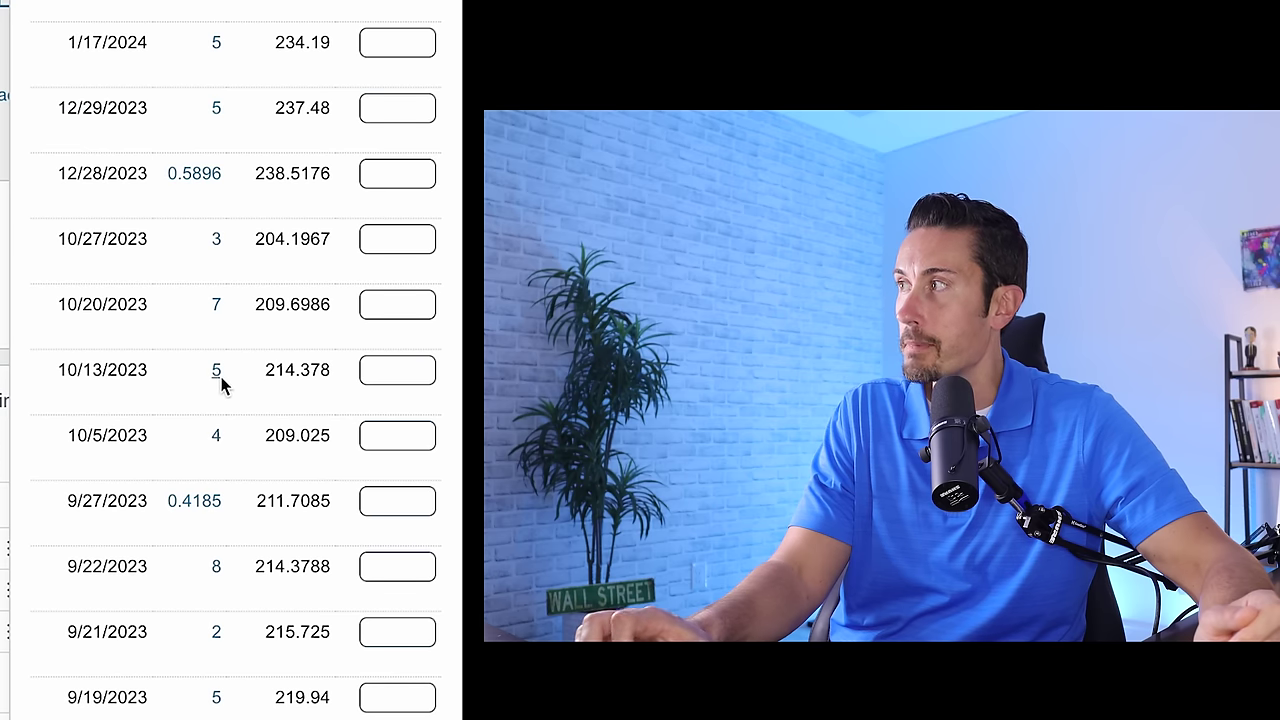
pyautogui.scroll(-3, 223, 380)
pyautogui.scroll(3, 234, 403)
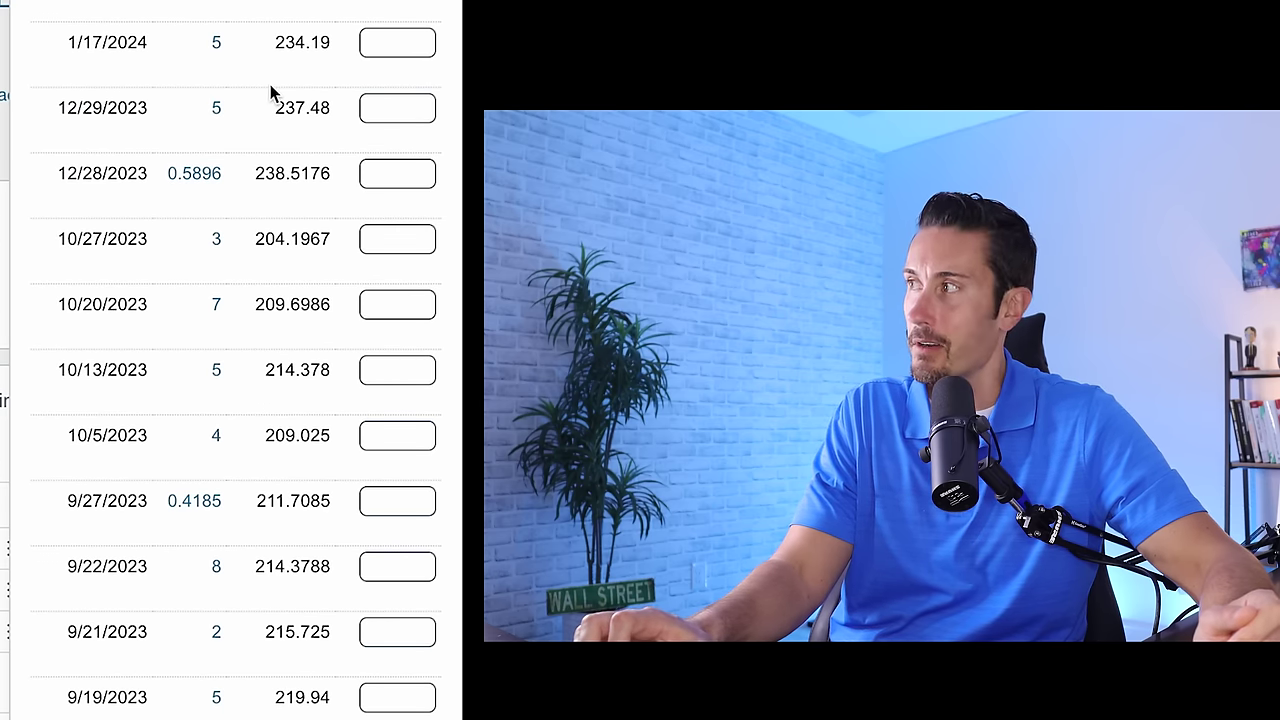
pyautogui.scroll(-1, 272, 372)
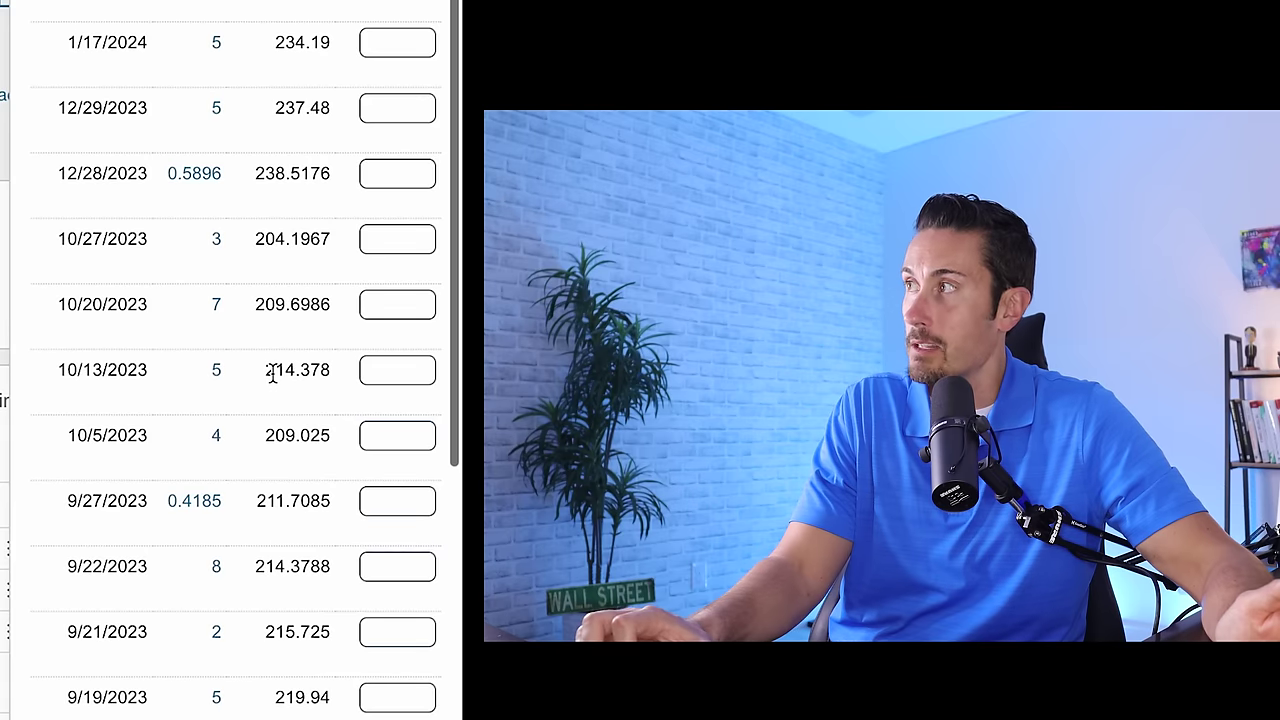
pyautogui.scroll(3, 271, 371)
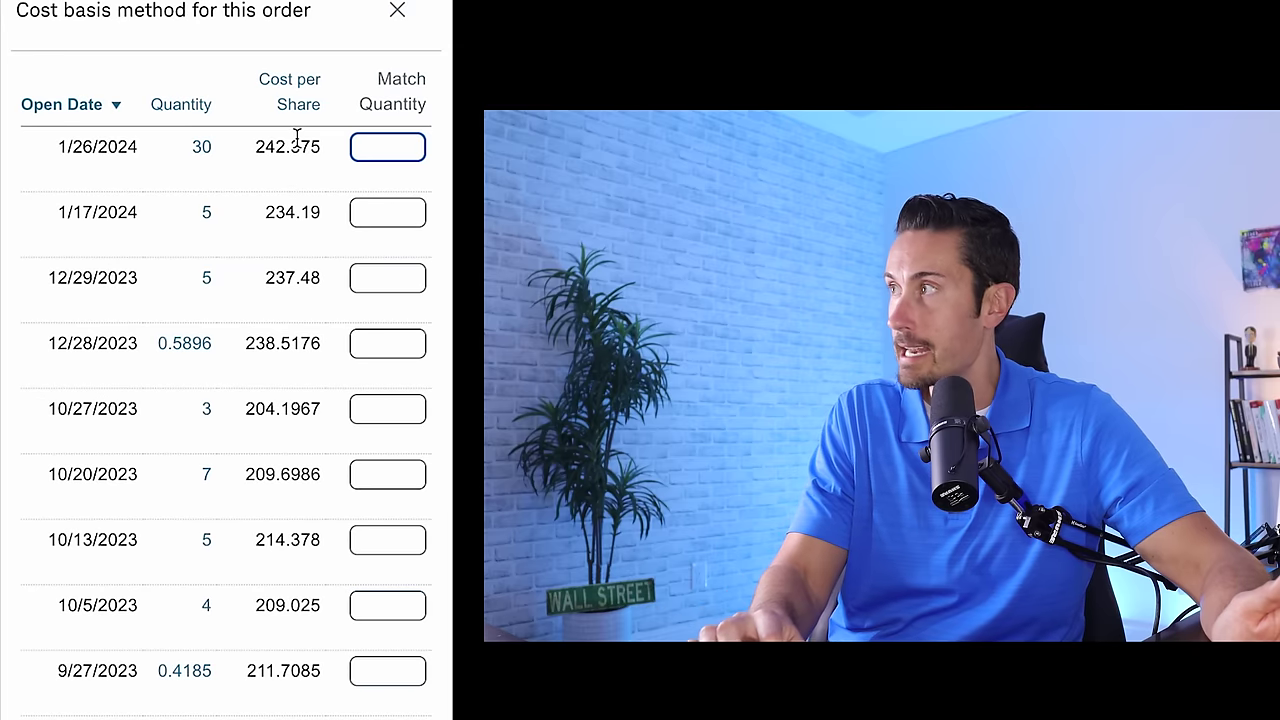
pyautogui.write('10')
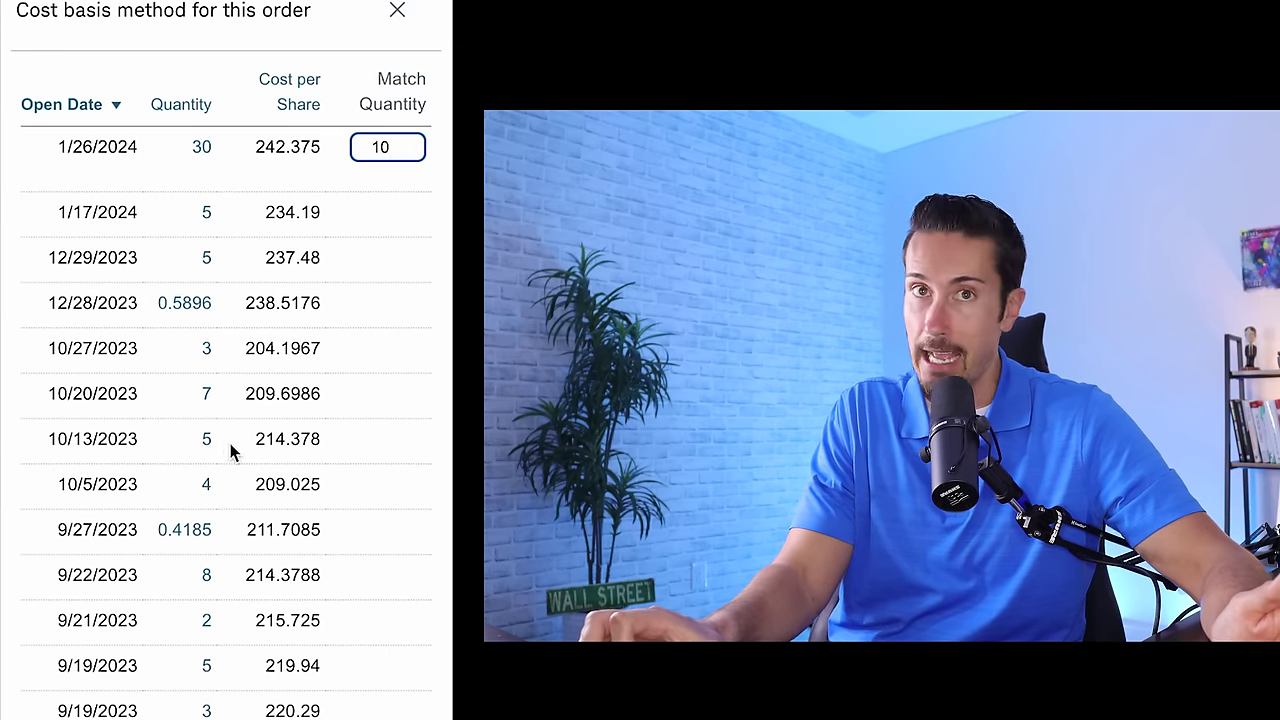
pyautogui.scroll(-15, 231, 449)
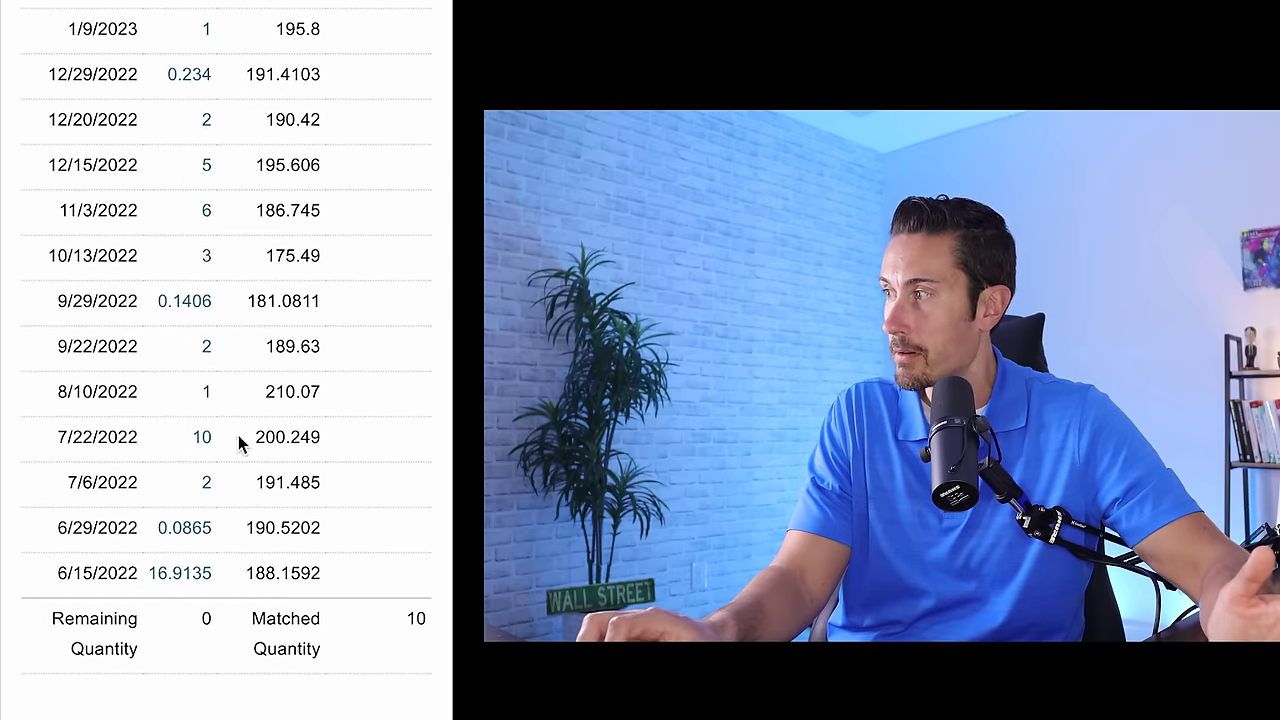